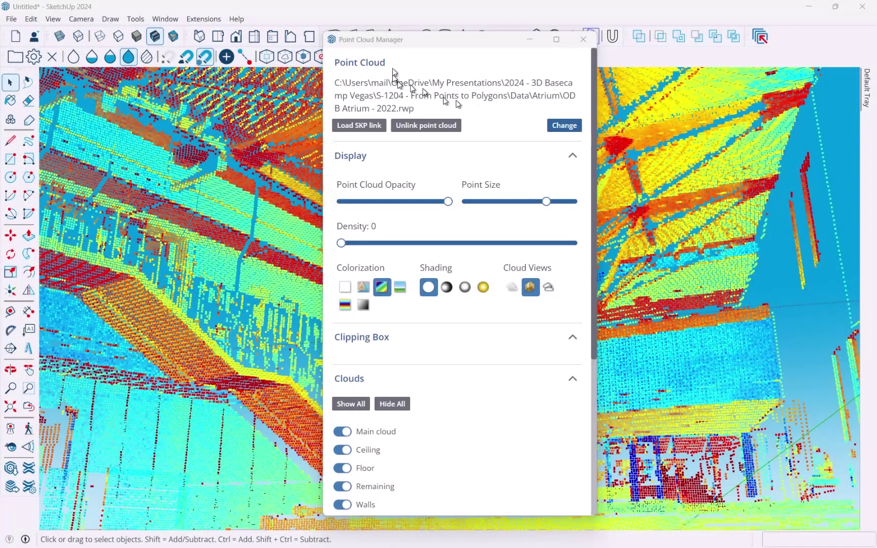
Look through the Point Cloud Manager's sections, from the display settings to the clouds, scan stations and settings.
{"action": "left_click_drag", "start_coordinate": [416, 39], "coordinate": [401, 44]}
{"action": "scroll", "coordinate": [398, 218], "scroll_direction": "down", "scroll_amount": 5}
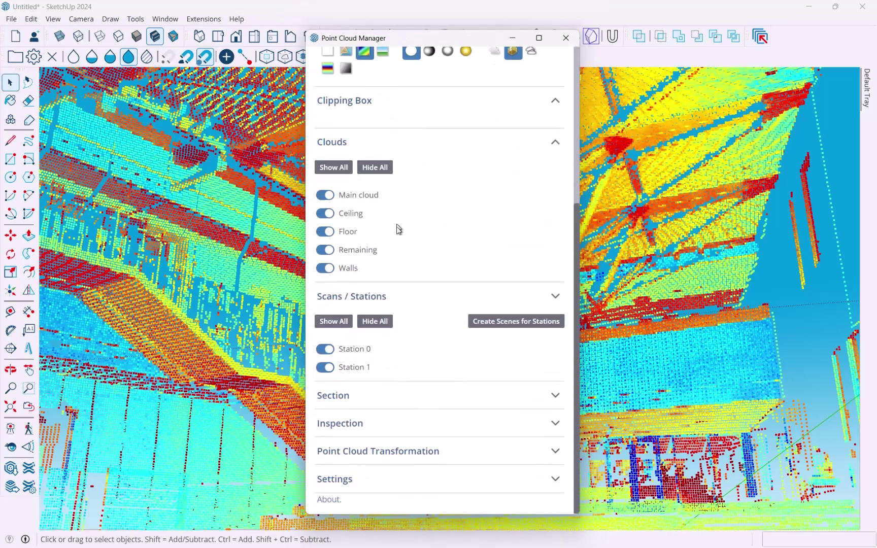
{"action": "scroll", "coordinate": [393, 274], "scroll_direction": "up", "scroll_amount": 4}
{"action": "scroll", "coordinate": [387, 321], "scroll_direction": "up", "scroll_amount": 1}
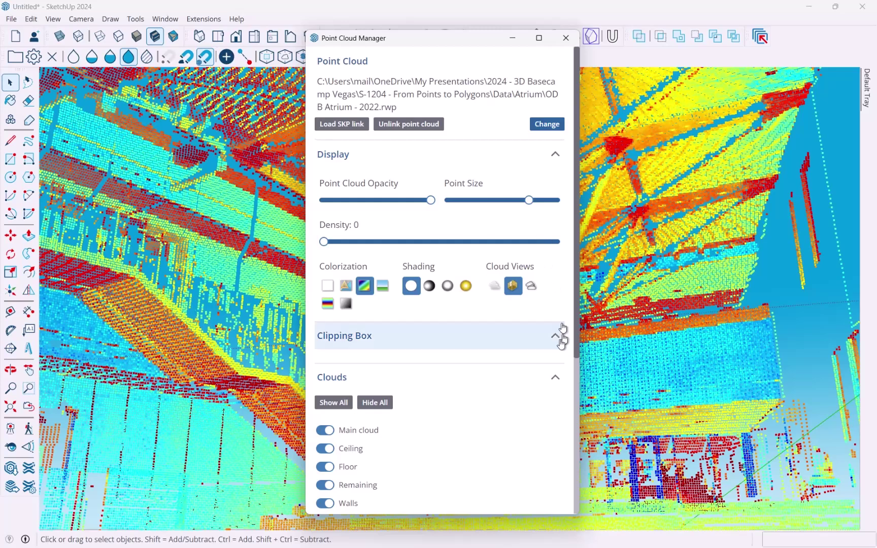
{"action": "scroll", "coordinate": [457, 325], "scroll_direction": "down", "scroll_amount": 5}
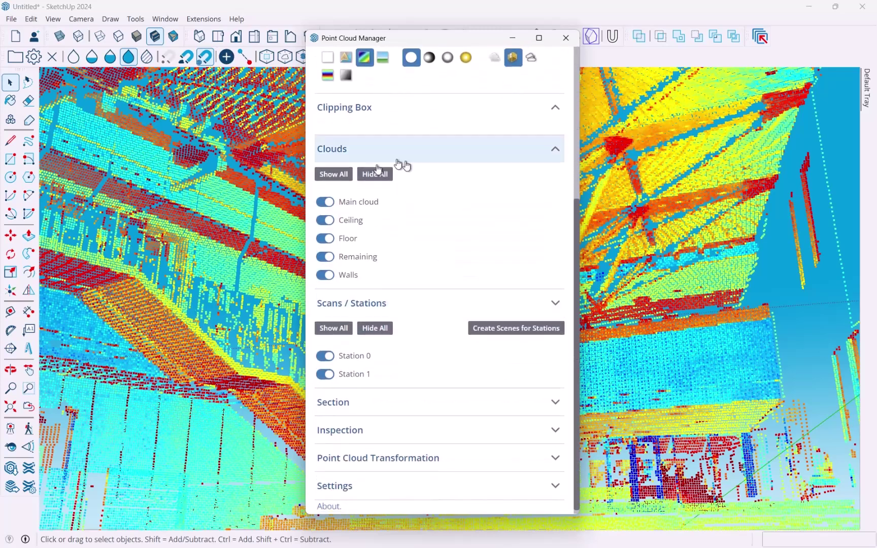
{"action": "scroll", "coordinate": [437, 321], "scroll_direction": "down", "scroll_amount": 1}
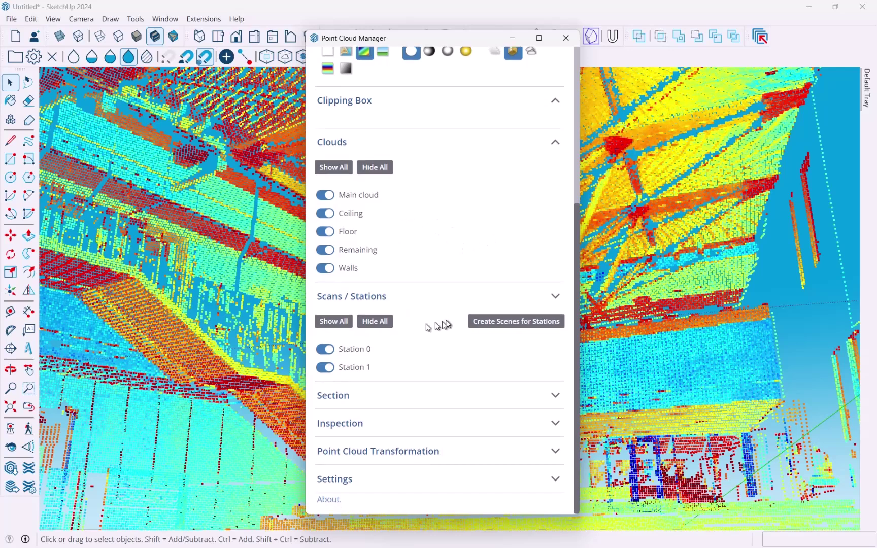
{"action": "scroll", "coordinate": [460, 250], "scroll_direction": "up", "scroll_amount": 5}
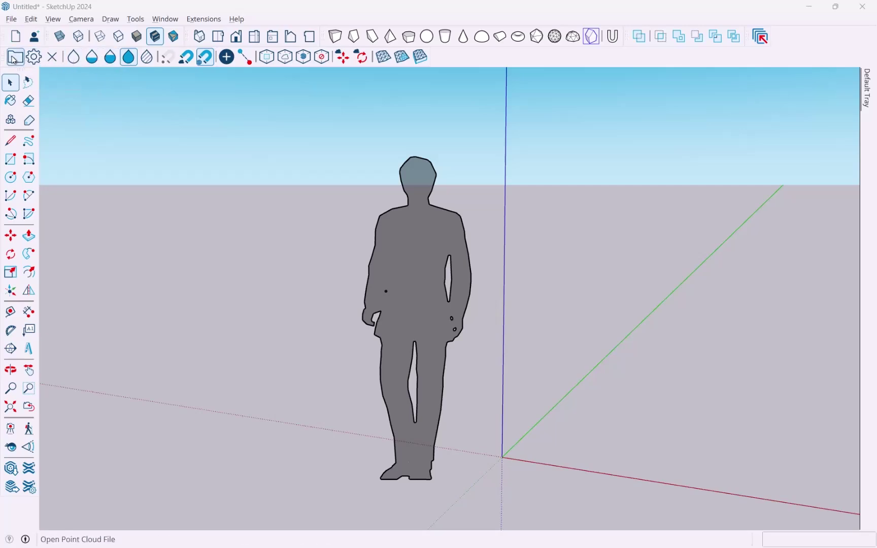
Open the point cloud file ODB Atrium - 2022.rwp from the Atrium data folder, checking the supported 3D file formats.
{"action": "left_click", "coordinate": [14, 58]}
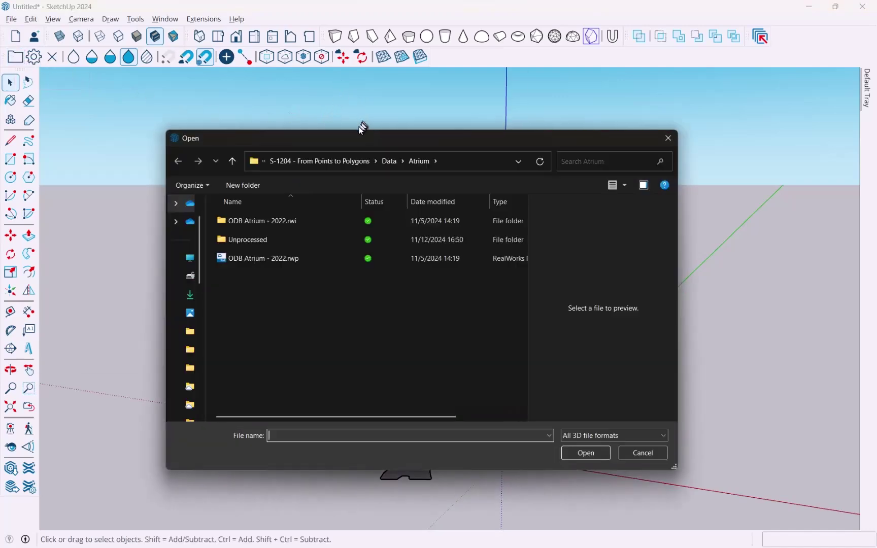
{"action": "left_click_drag", "start_coordinate": [358, 140], "coordinate": [319, 127]}
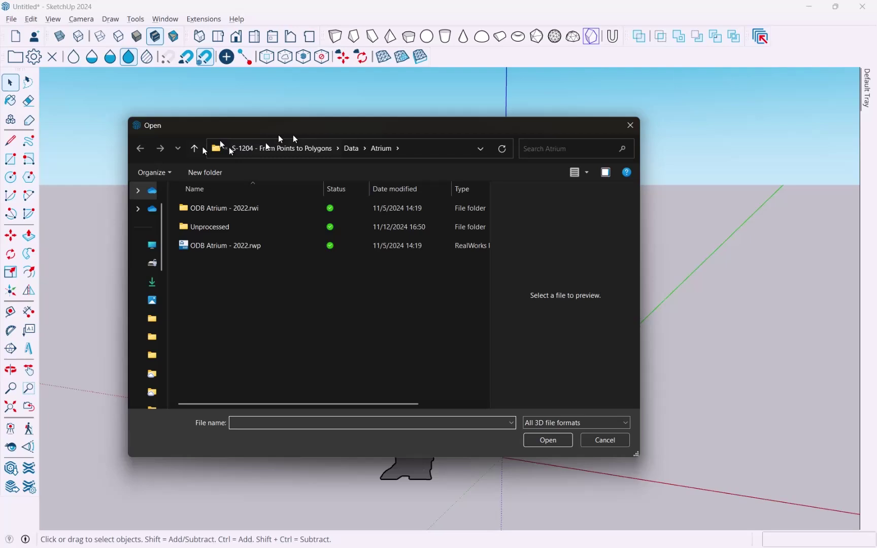
{"action": "left_click", "coordinate": [240, 251]}
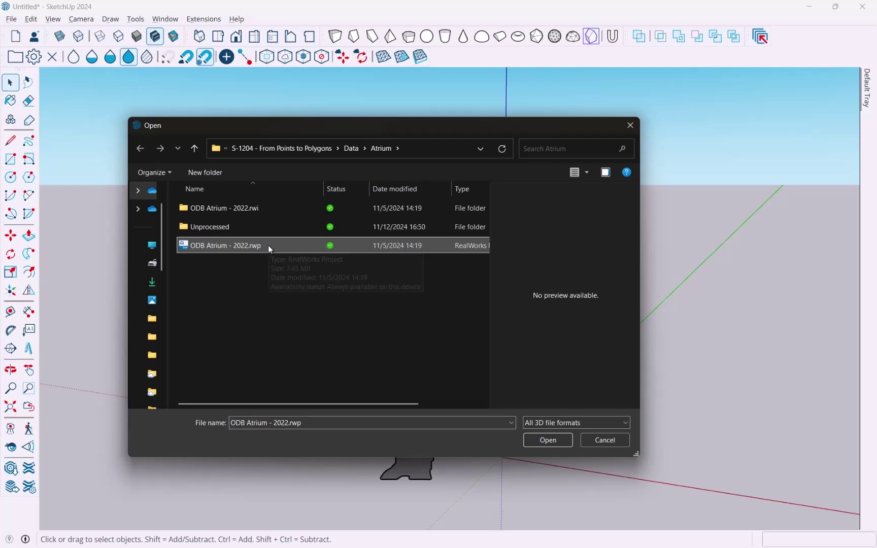
{"action": "left_click", "coordinate": [262, 207]}
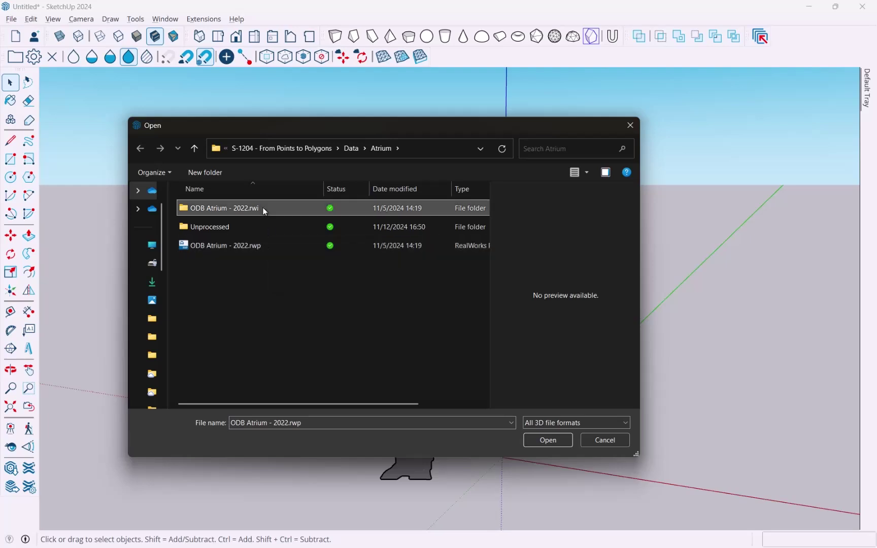
{"action": "left_click", "coordinate": [241, 245]}
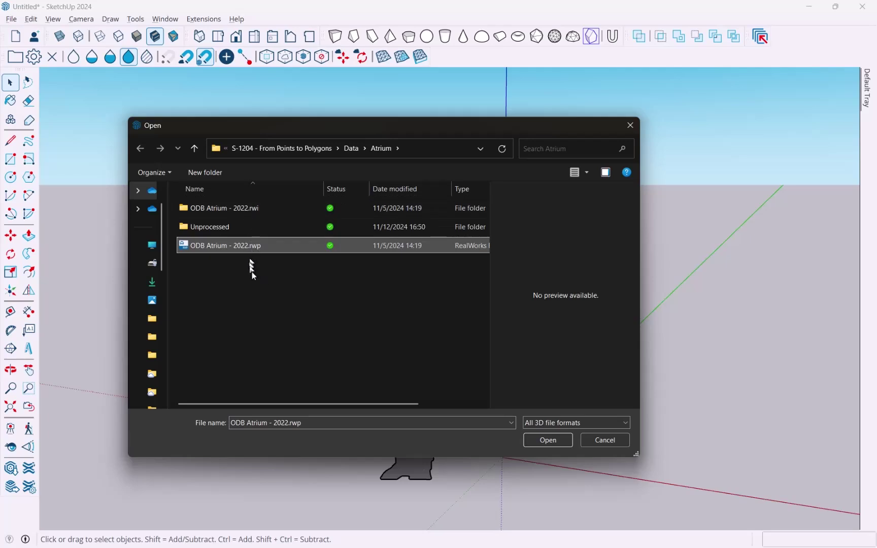
{"action": "left_click", "coordinate": [595, 422]}
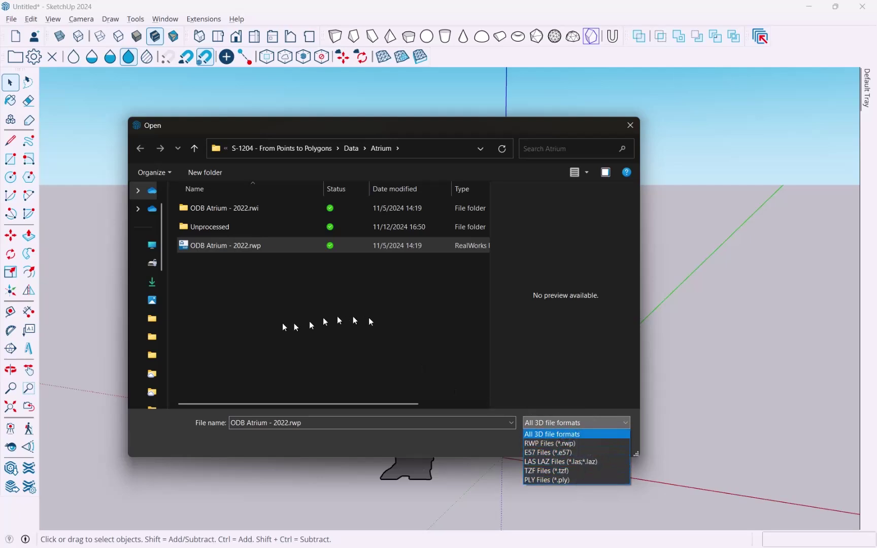
{"action": "left_click", "coordinate": [240, 242]}
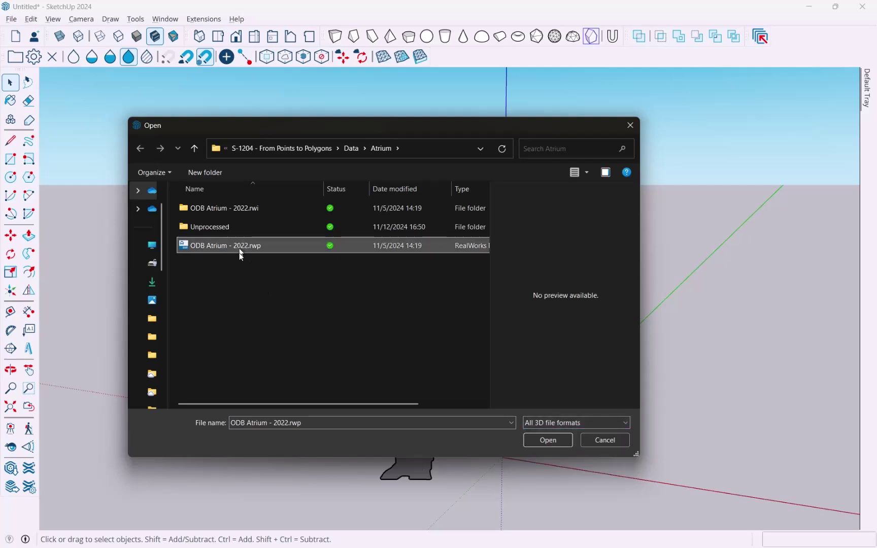
{"action": "left_click", "coordinate": [561, 441]}
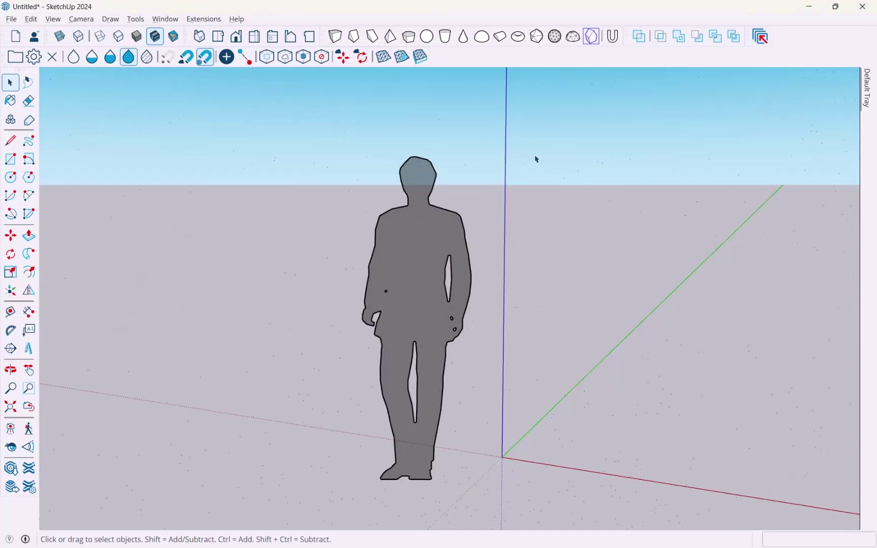
Examine the whole loaded building point cloud from outside and above.
{"action": "scroll", "coordinate": [245, 139], "scroll_direction": "down", "scroll_amount": 3}
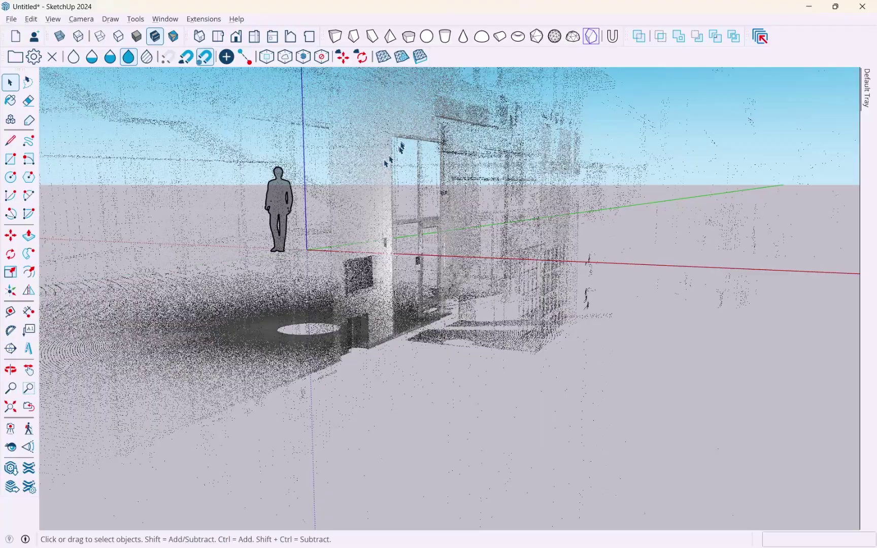
{"action": "middle_click_drag", "start_coordinate": [387, 162], "coordinate": [416, 259]}
{"action": "scroll", "coordinate": [649, 320], "scroll_direction": "down", "scroll_amount": 5}
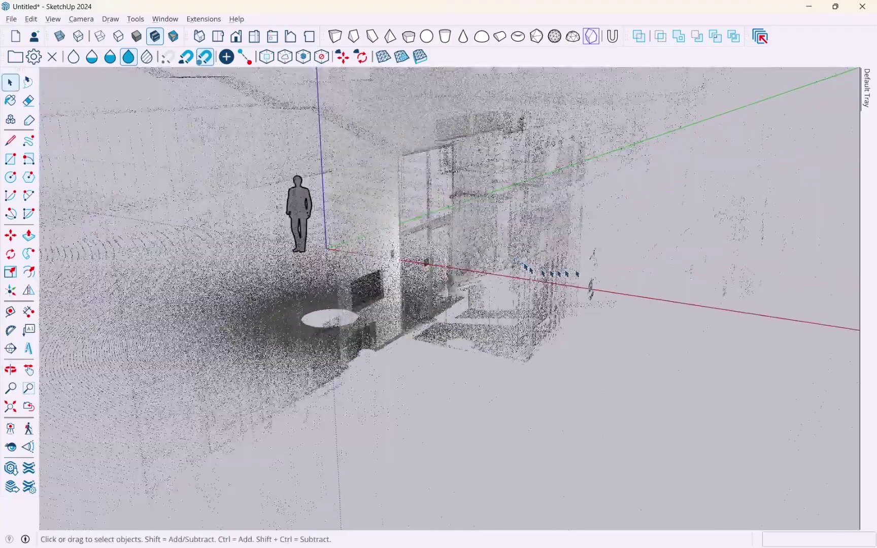
{"action": "scroll", "coordinate": [463, 209], "scroll_direction": "up", "scroll_amount": 5}
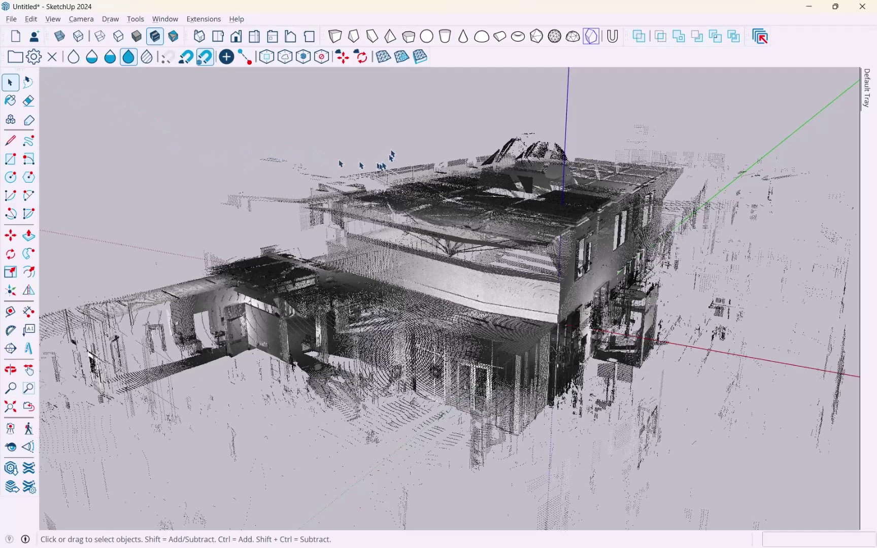
{"action": "key", "text": "o"}
{"action": "mouse_move", "coordinate": [256, 117]}
{"action": "left_mouse_down"}
{"action": "mouse_move", "coordinate": [361, 108]}
{"action": "mouse_move", "coordinate": [254, 112]}
{"action": "left_mouse_up"}
{"action": "key", "text": "space"}
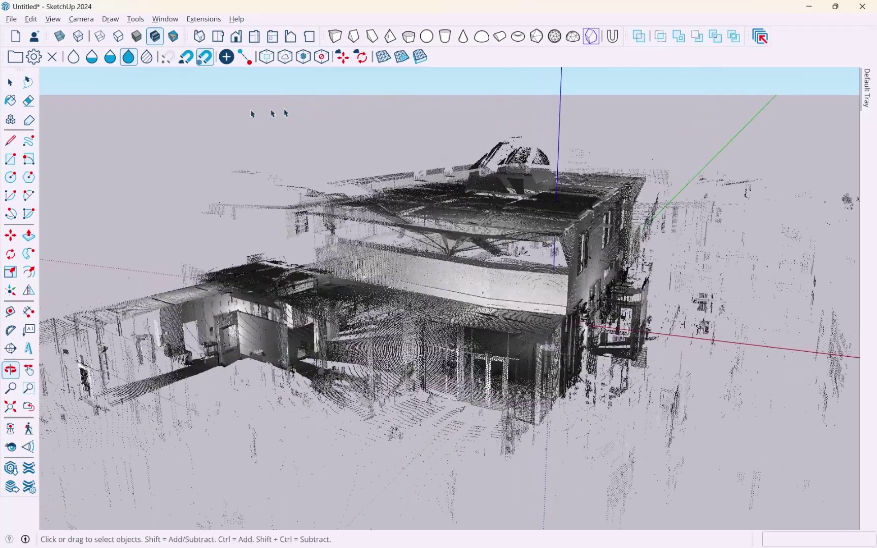
Open the Point Cloud Manager, place it beside the building and look through its sections.
{"action": "left_click", "coordinate": [33, 57]}
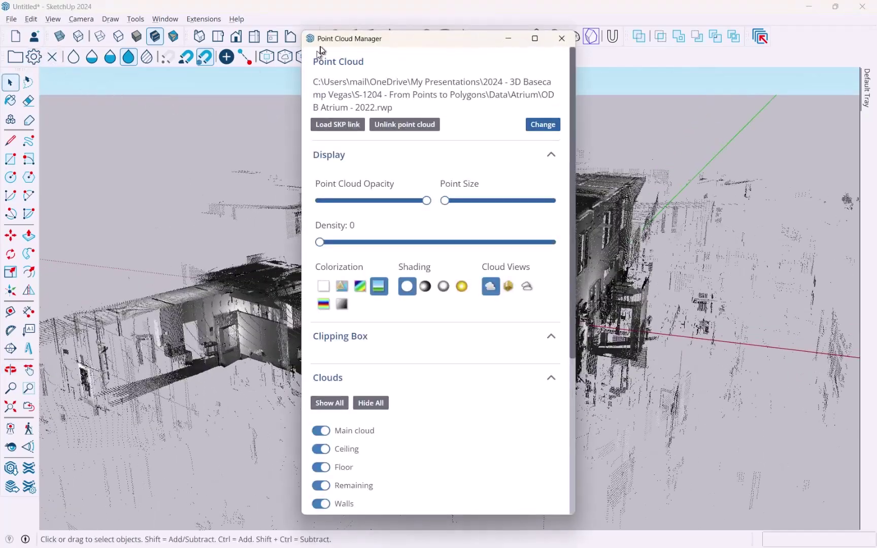
{"action": "left_click_drag", "start_coordinate": [411, 40], "coordinate": [677, 38]}
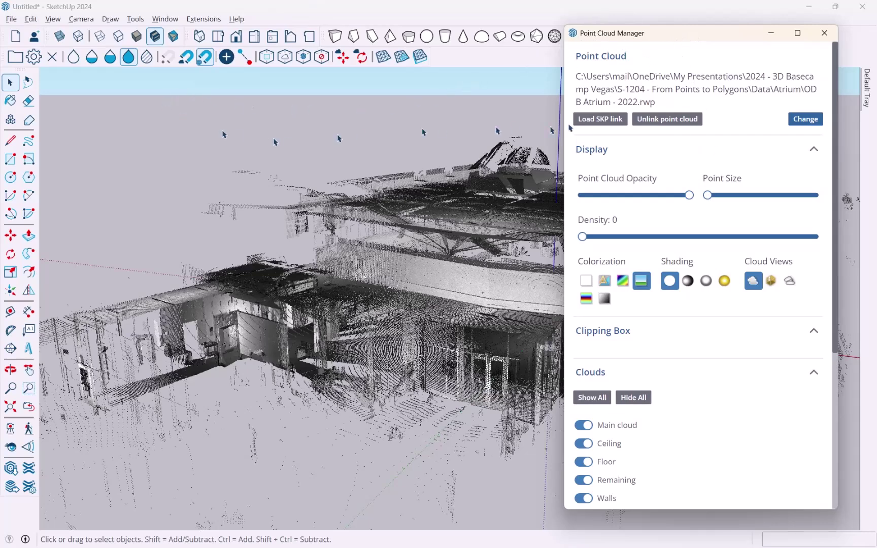
{"action": "scroll", "coordinate": [646, 266], "scroll_direction": "down", "scroll_amount": 2}
{"action": "scroll", "coordinate": [670, 356], "scroll_direction": "up", "scroll_amount": 2}
{"action": "left_click_drag", "start_coordinate": [672, 35], "coordinate": [676, 37]}
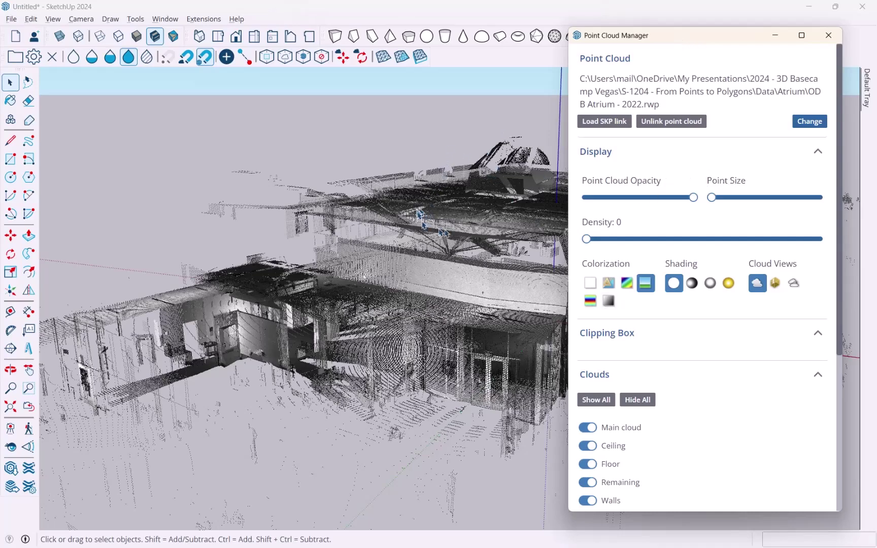
{"action": "scroll", "coordinate": [227, 257], "scroll_direction": "down", "scroll_amount": 5}
{"action": "scroll", "coordinate": [294, 171], "scroll_direction": "up", "scroll_amount": 4}
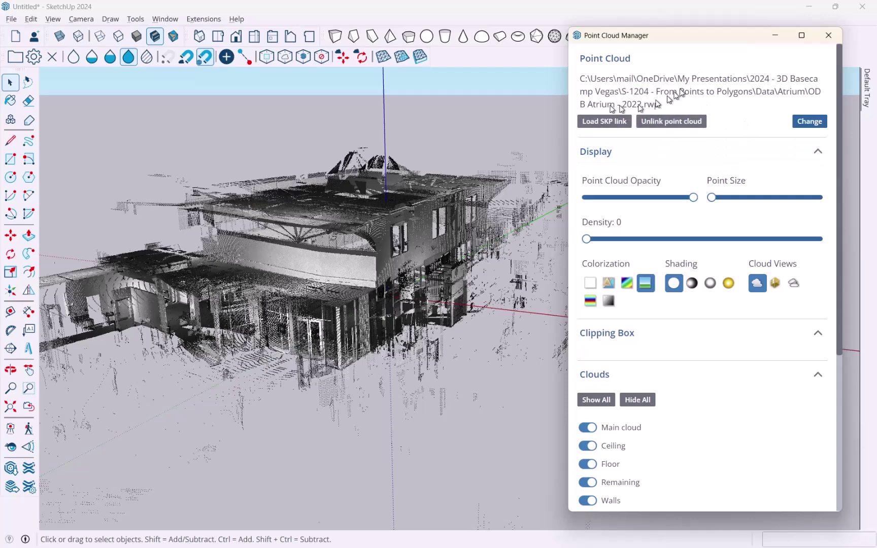
Try reduced opacity on the point cloud, turn the cloud off and restore it to full opacity.
{"action": "scroll", "coordinate": [719, 86], "scroll_direction": "down", "scroll_amount": 2}
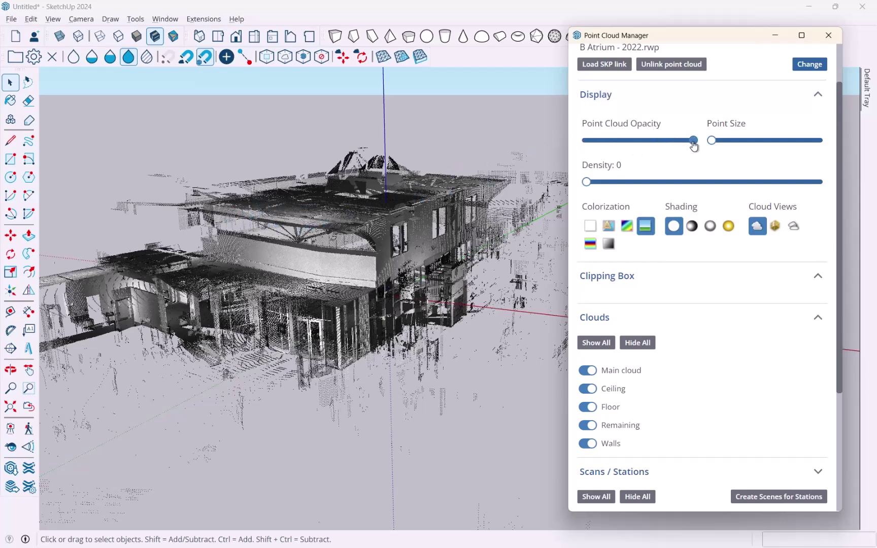
{"action": "left_click_drag", "start_coordinate": [693, 146], "coordinate": [626, 147]}
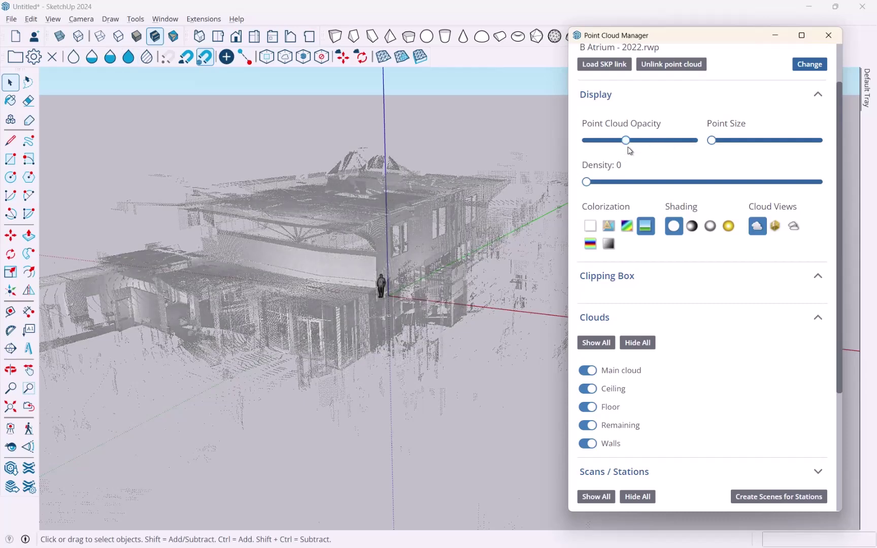
{"action": "left_click", "coordinate": [93, 59]}
{"action": "left_click", "coordinate": [129, 56]}
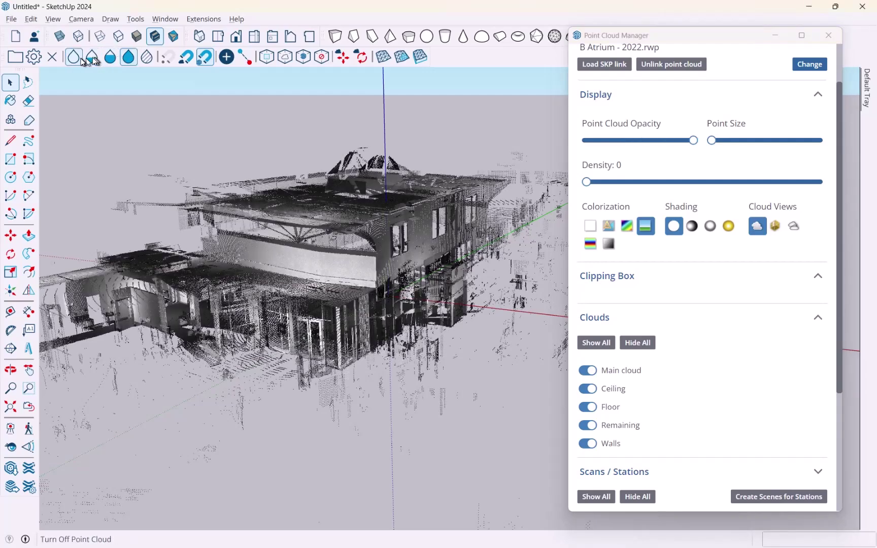
{"action": "left_click", "coordinate": [80, 60]}
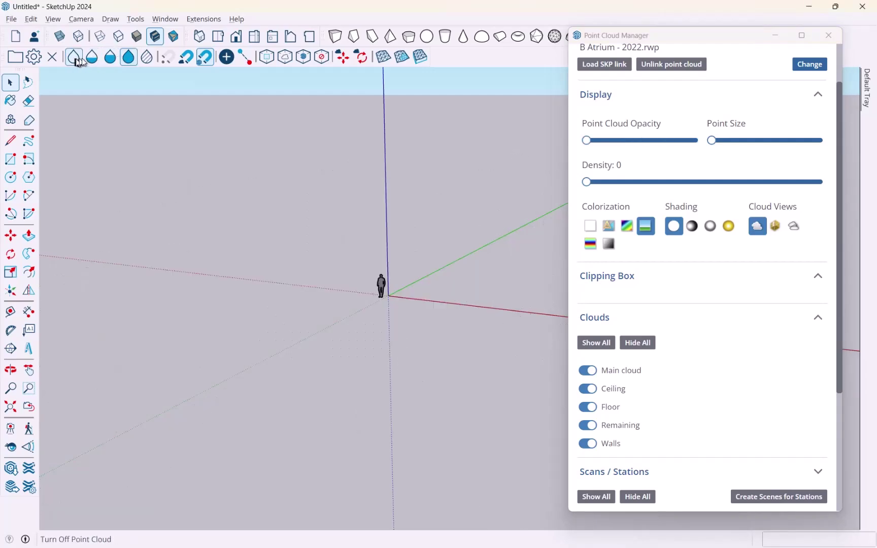
{"action": "left_click", "coordinate": [128, 58]}
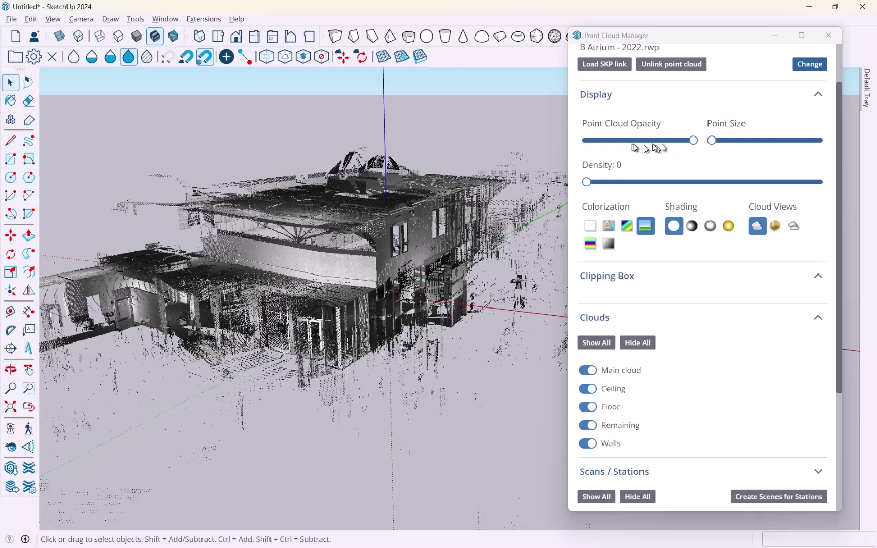
{"action": "mouse_move", "coordinate": [694, 146]}
{"action": "left_mouse_down"}
{"action": "mouse_move", "coordinate": [624, 147]}
{"action": "mouse_move", "coordinate": [702, 148]}
{"action": "left_mouse_up"}
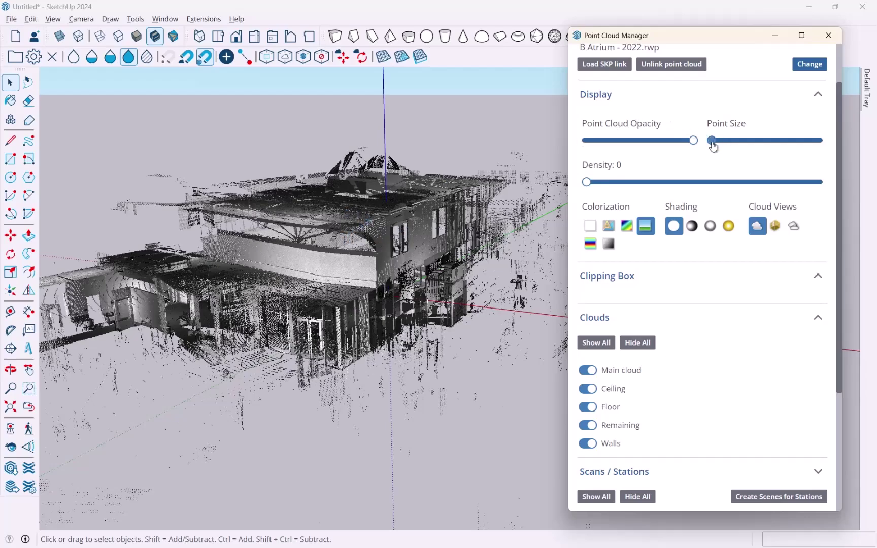
Increase the point size to about the middle of its range while viewing the atrium interior.
{"action": "scroll", "coordinate": [360, 222], "scroll_direction": "up", "scroll_amount": 10}
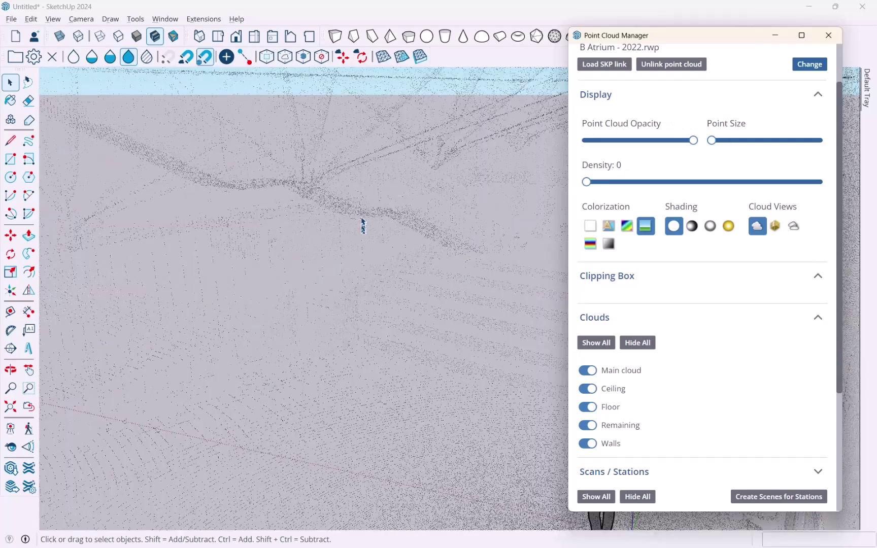
{"action": "scroll", "coordinate": [360, 222], "scroll_direction": "down", "scroll_amount": 6}
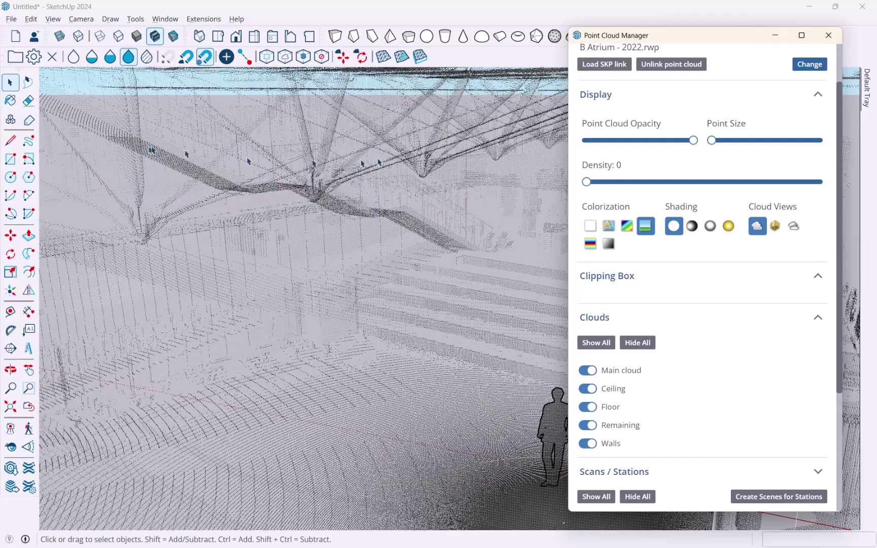
{"action": "left_click_drag", "start_coordinate": [711, 140], "coordinate": [762, 150]}
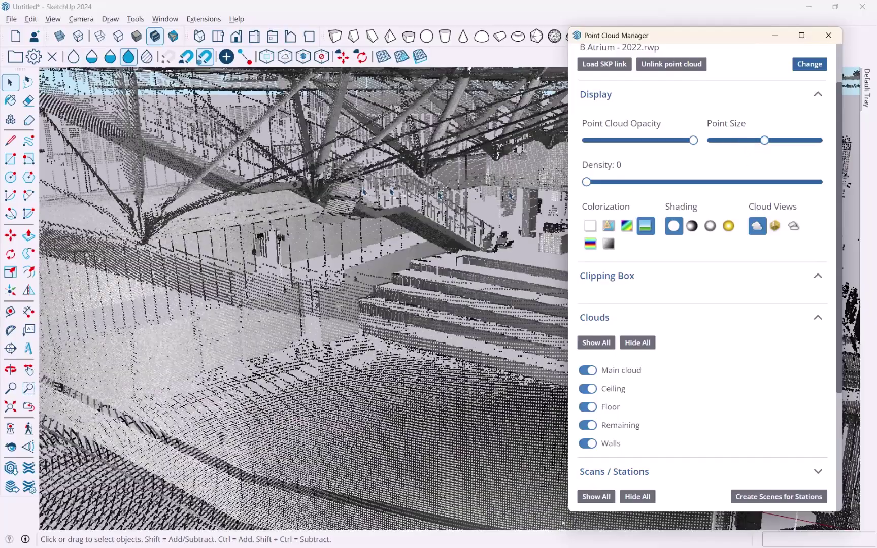
Examine how the enlarged points look on the building's exterior and inside the atrium.
{"action": "scroll", "coordinate": [304, 300], "scroll_direction": "down", "scroll_amount": 10}
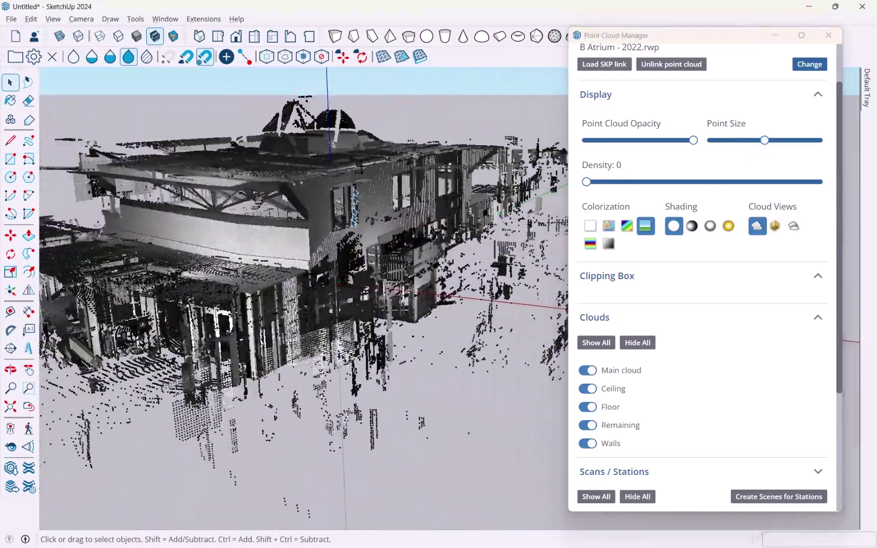
{"action": "middle_click_drag", "start_coordinate": [361, 229], "coordinate": [433, 279]}
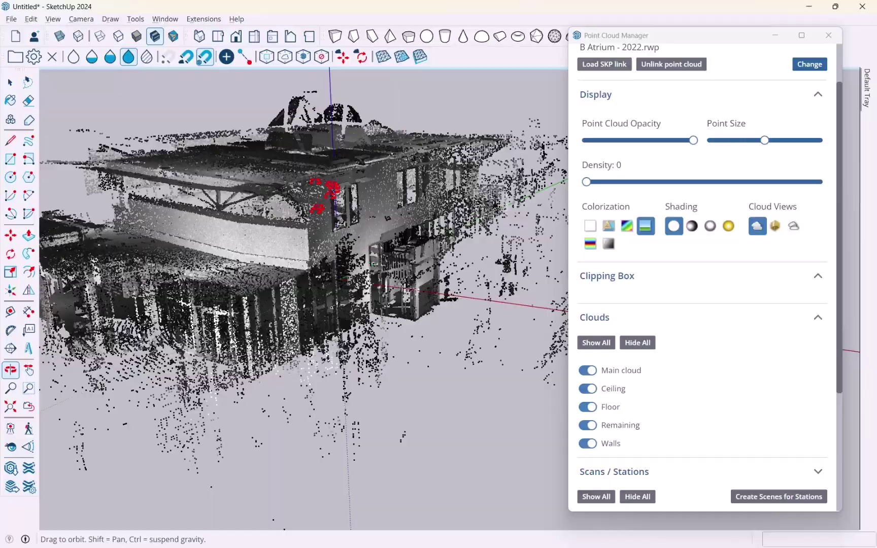
{"action": "key", "text": "space"}
{"action": "scroll", "coordinate": [324, 195], "scroll_direction": "up", "scroll_amount": 5}
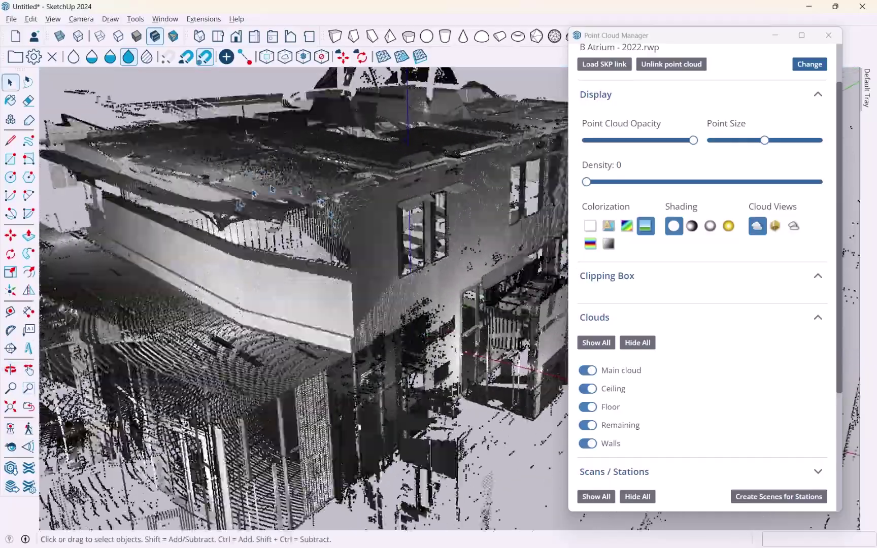
{"action": "middle_click_drag", "start_coordinate": [224, 206], "coordinate": [304, 228]}
{"action": "scroll", "coordinate": [322, 231], "scroll_direction": "up", "scroll_amount": 6}
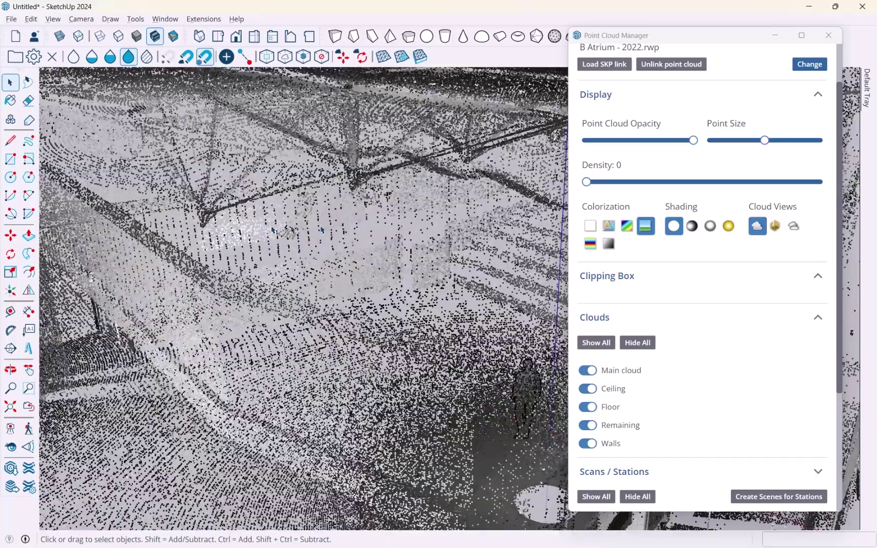
{"action": "scroll", "coordinate": [321, 231], "scroll_direction": "down", "scroll_amount": 8}
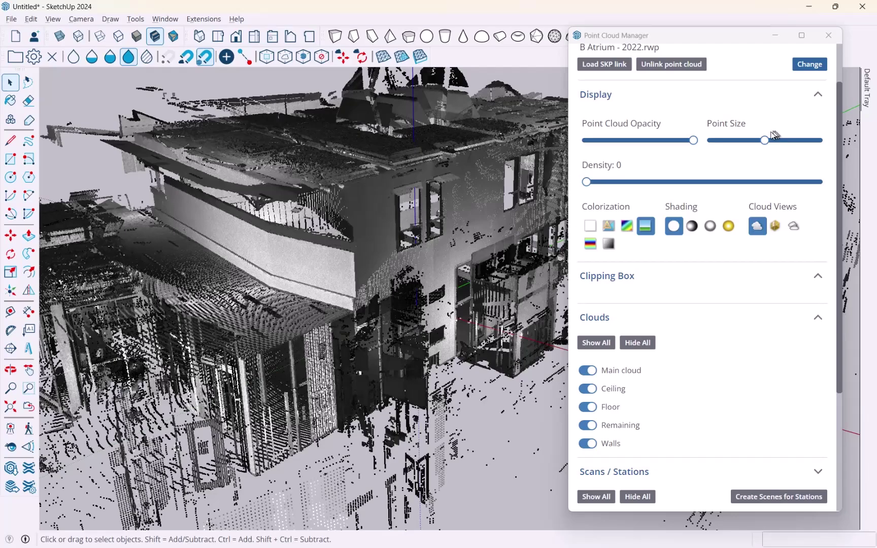
Reduce the point size to its minimum and view the building from above.
{"action": "middle_click_drag", "start_coordinate": [293, 206], "coordinate": [355, 198]}
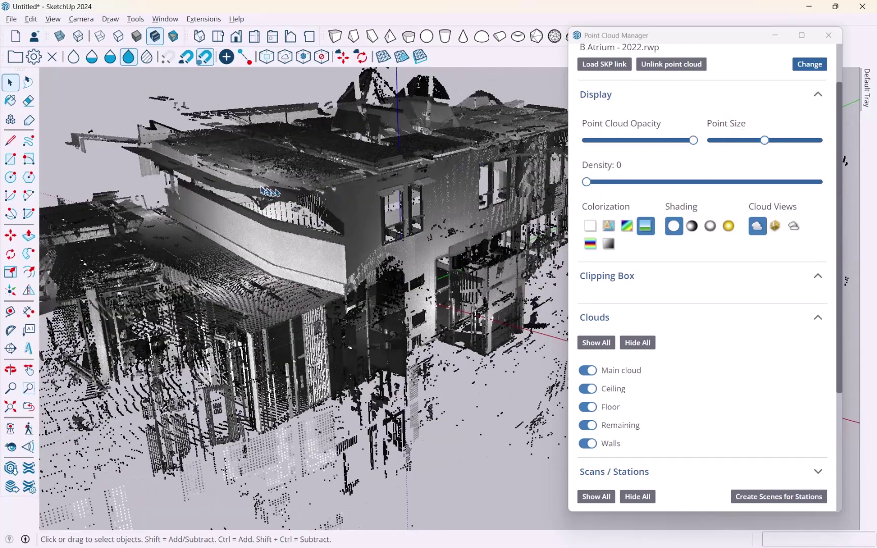
{"action": "scroll", "coordinate": [269, 192], "scroll_direction": "down", "scroll_amount": 5}
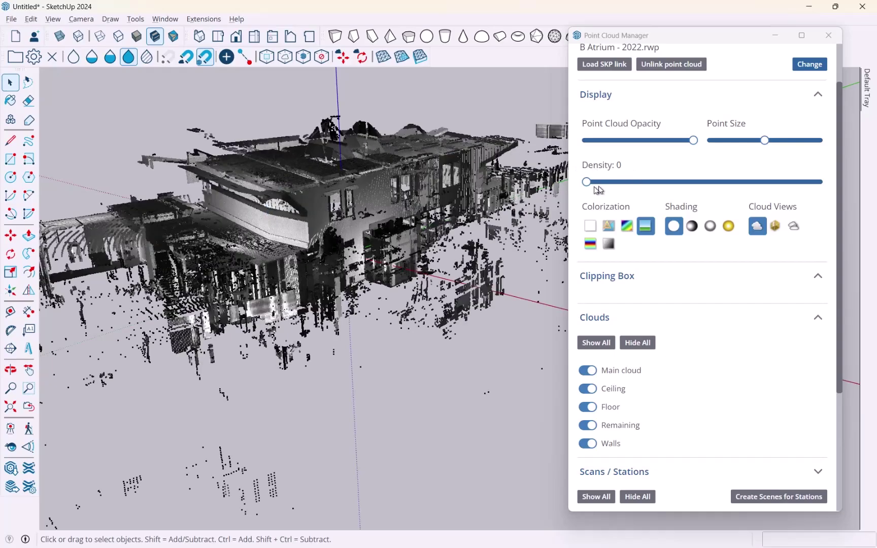
{"action": "middle_click_drag", "start_coordinate": [279, 179], "coordinate": [366, 203]}
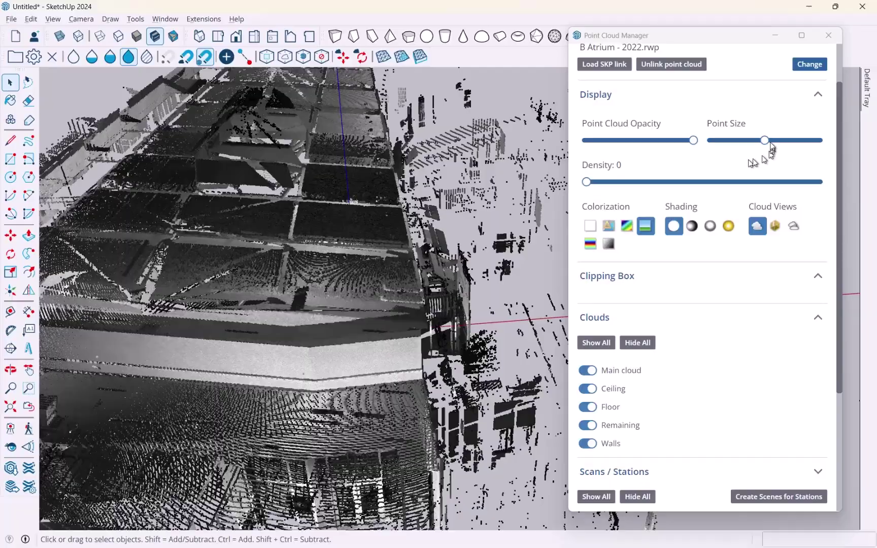
{"action": "left_click_drag", "start_coordinate": [765, 141], "coordinate": [711, 141]}
{"action": "mouse_move", "coordinate": [458, 226]}
{"action": "middle_mouse_down"}
{"action": "mouse_move", "coordinate": [449, 376]}
{"action": "mouse_move", "coordinate": [471, 243]}
{"action": "mouse_move", "coordinate": [457, 223]}
{"action": "middle_mouse_up"}
{"action": "middle_click_drag", "start_coordinate": [226, 178], "coordinate": [271, 205]}
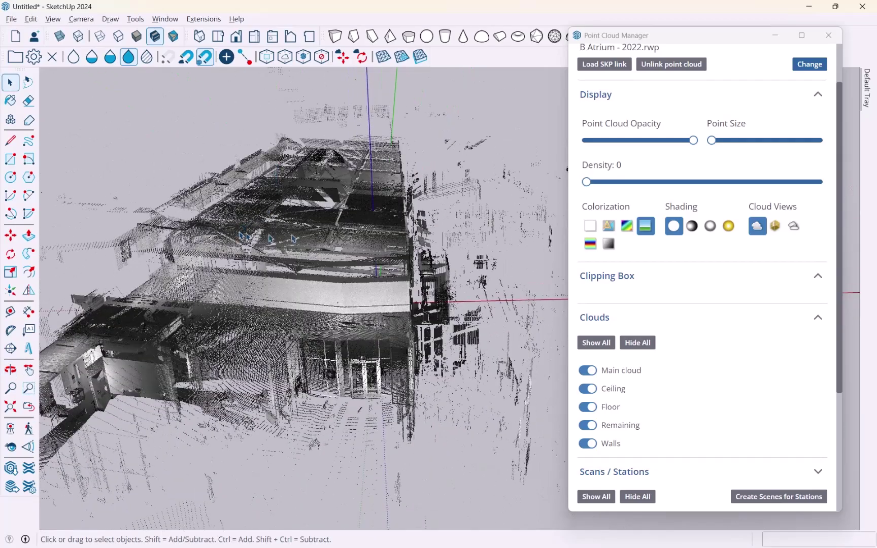
Try the point cloud at a density of 100, return it to 0 and compare the building's exterior.
{"action": "left_click_drag", "start_coordinate": [587, 181], "coordinate": [819, 183]}
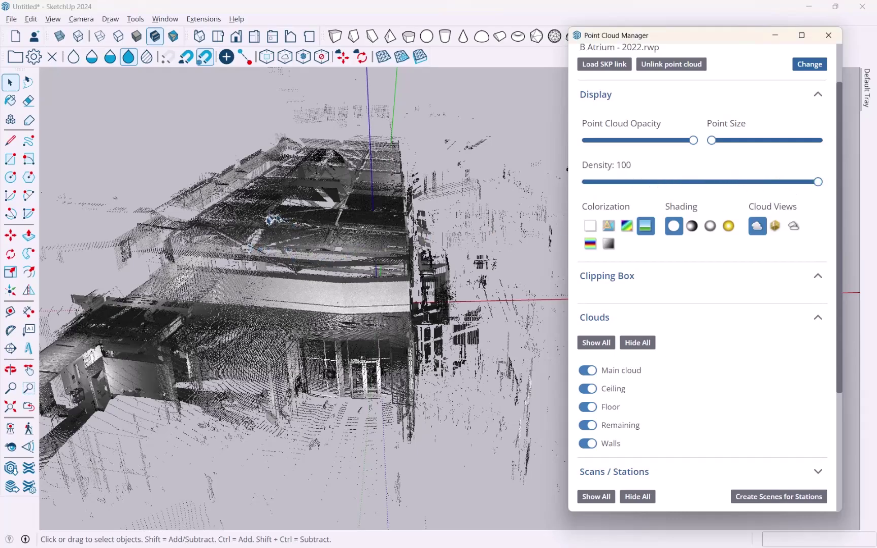
{"action": "middle_click_drag", "start_coordinate": [274, 220], "coordinate": [353, 187]}
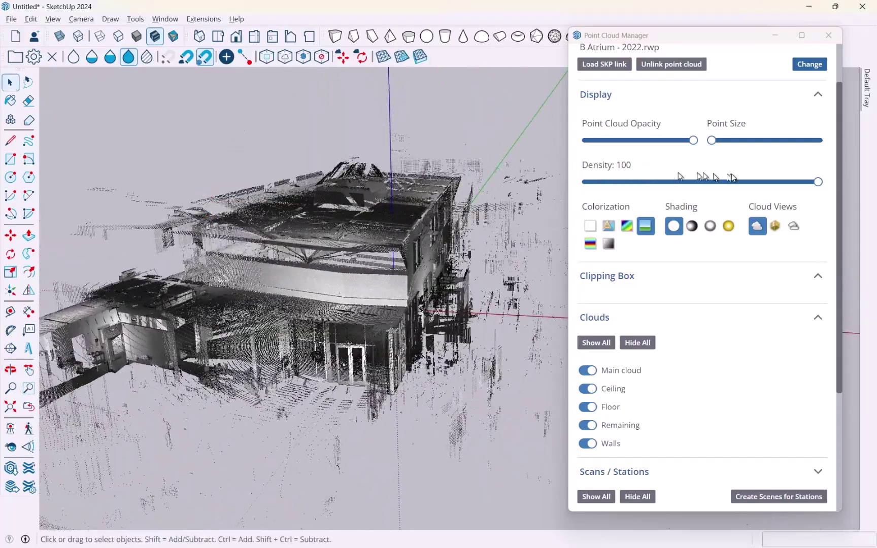
{"action": "left_click_drag", "start_coordinate": [817, 182], "coordinate": [585, 189]}
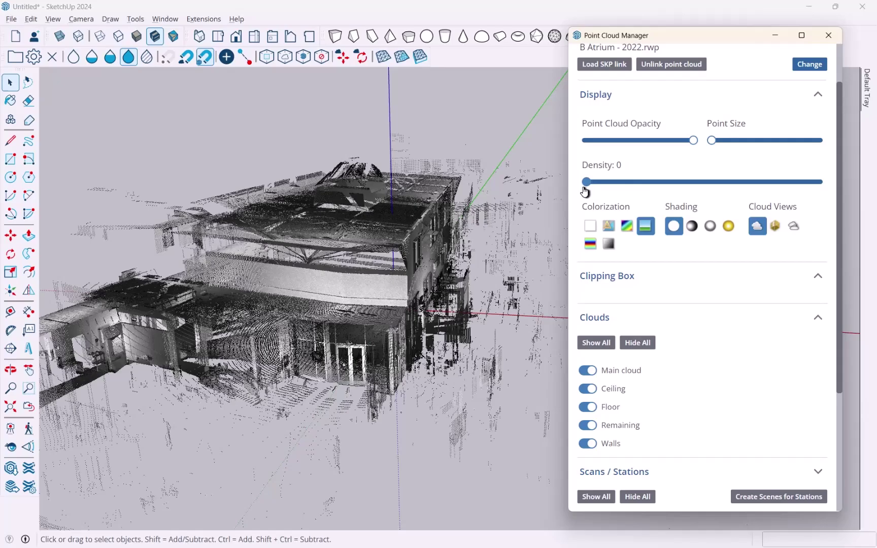
{"action": "middle_click_drag", "start_coordinate": [258, 204], "coordinate": [406, 198]}
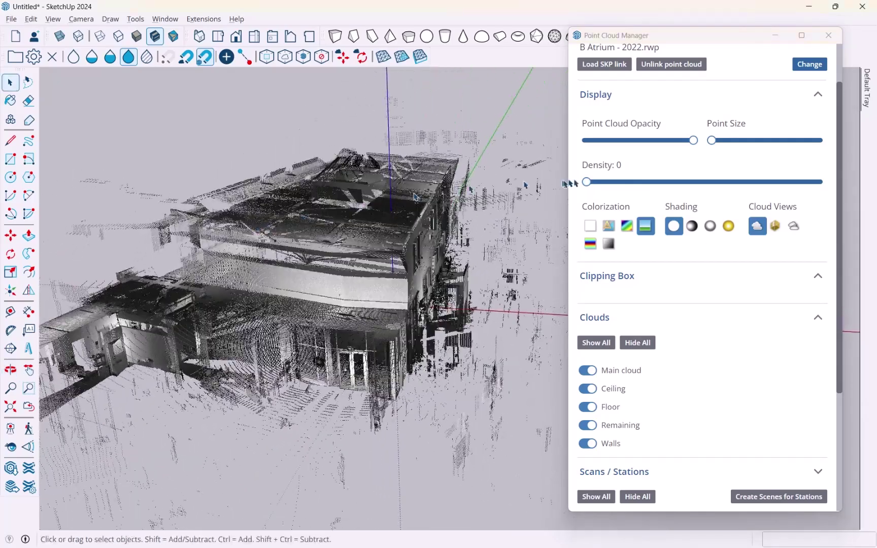
Raise the point size to about the middle of its range and view the building from a low angle.
{"action": "left_click_drag", "start_coordinate": [731, 144], "coordinate": [760, 152]}
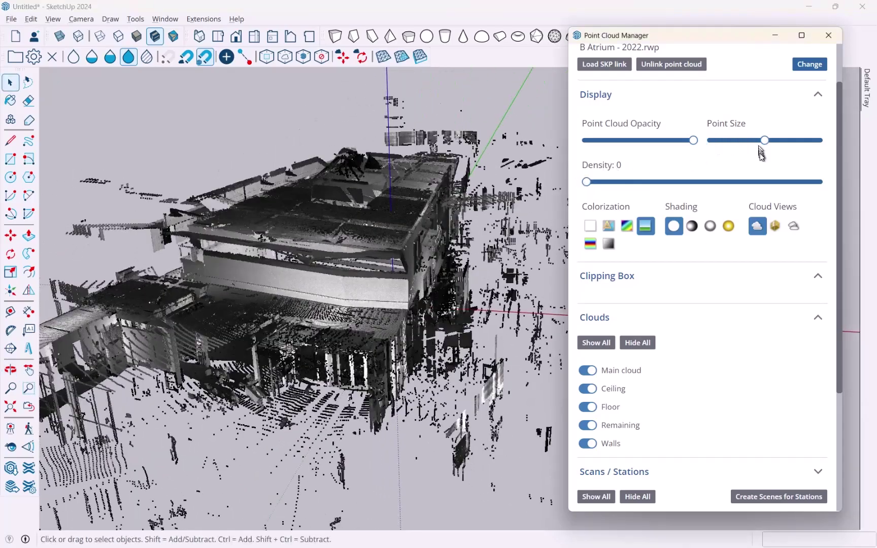
{"action": "middle_click_drag", "start_coordinate": [314, 254], "coordinate": [345, 213]}
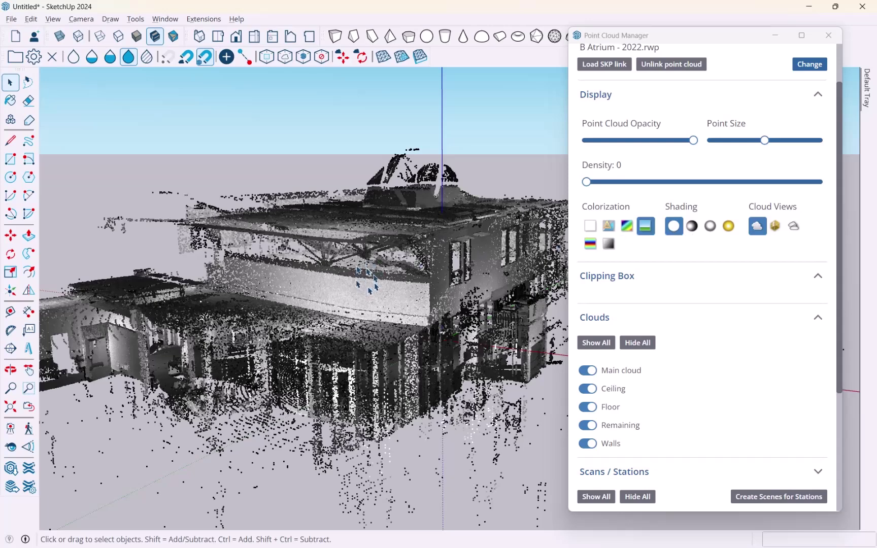
Try the rainbow colorization and the flat magenta-and-cyan colorization on the point cloud.
{"action": "left_click", "coordinate": [643, 229]}
{"action": "left_click", "coordinate": [627, 230]}
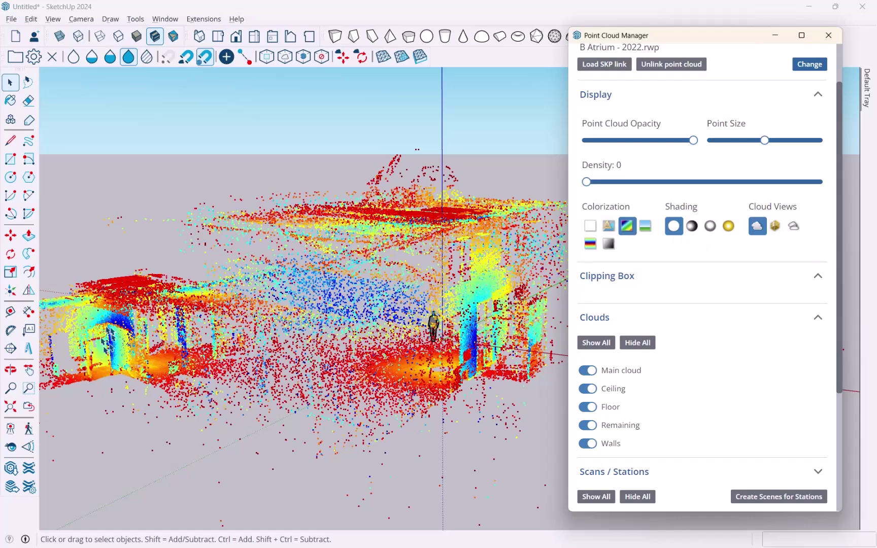
{"action": "left_click", "coordinate": [609, 228]}
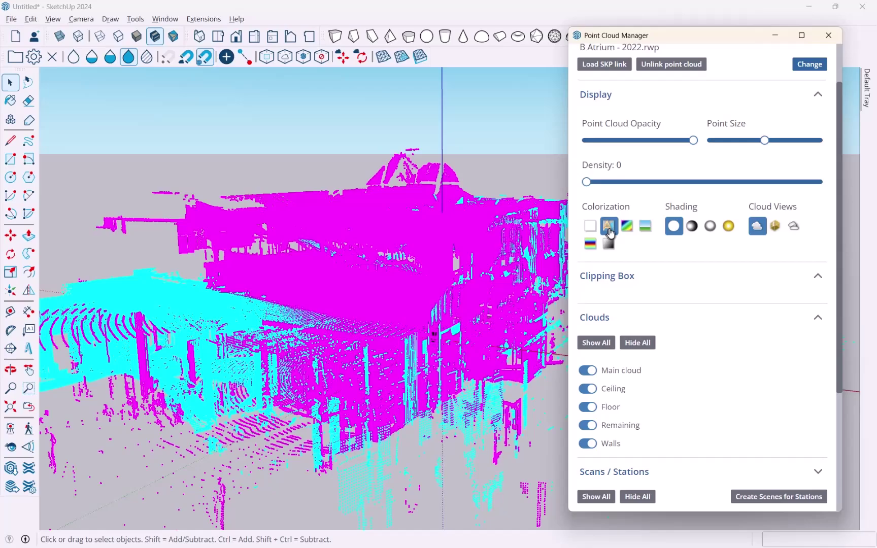
{"action": "middle_click_drag", "start_coordinate": [404, 235], "coordinate": [477, 243]}
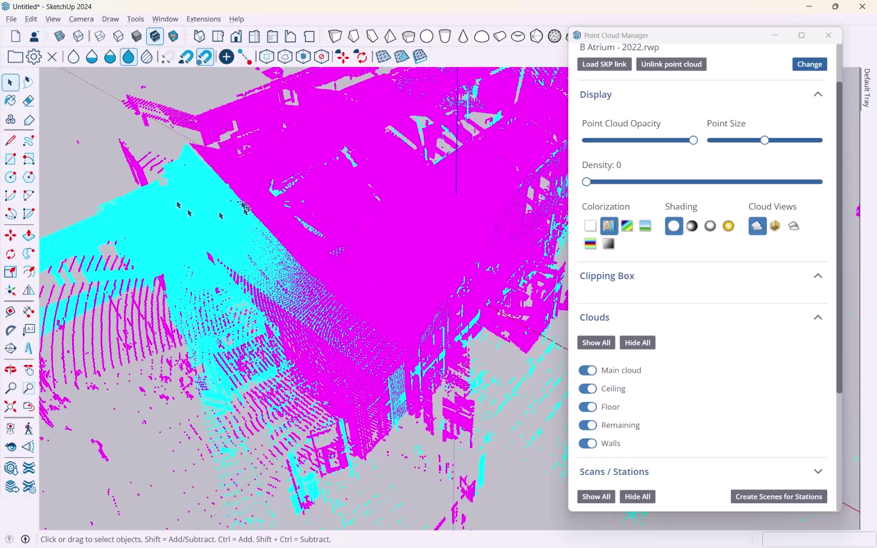
{"action": "middle_click_drag", "start_coordinate": [276, 223], "coordinate": [297, 192]}
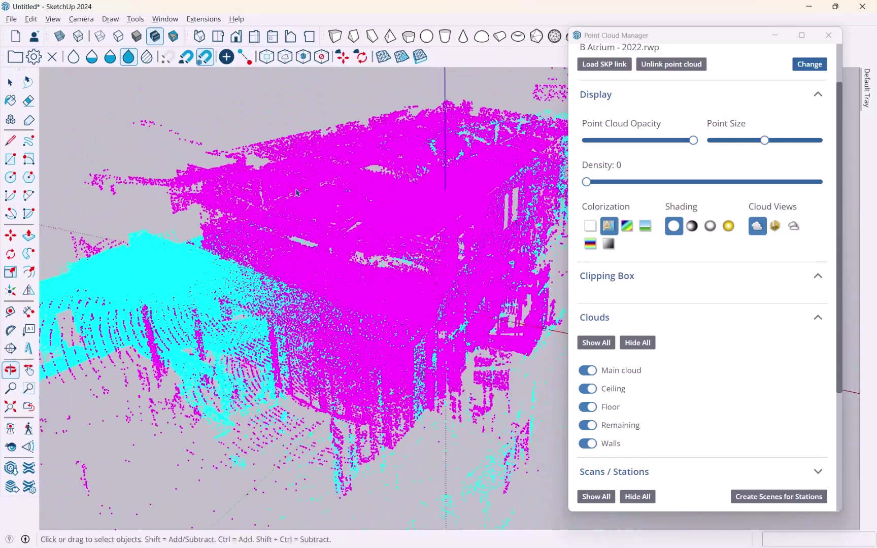
Try the plain white colorization and view the building from different angles.
{"action": "left_click", "coordinate": [588, 228]}
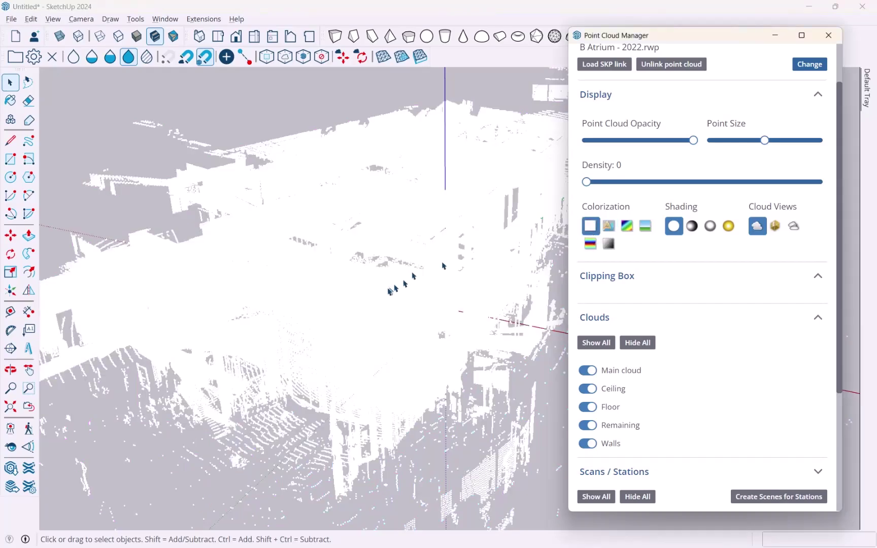
{"action": "middle_click_drag", "start_coordinate": [563, 243], "coordinate": [556, 208]}
{"action": "middle_click_drag", "start_coordinate": [332, 224], "coordinate": [323, 257]}
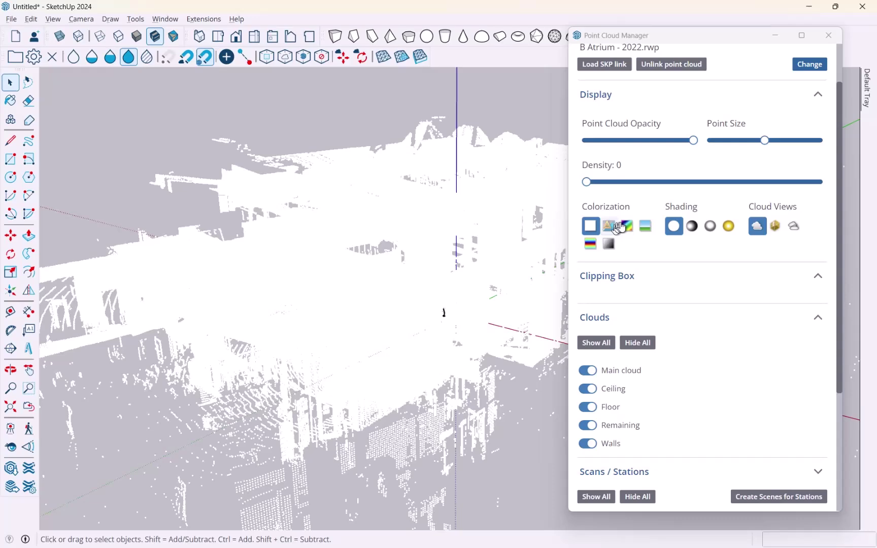
Try the horizontally banded rainbow colorization on the building, followed by the grayscale colorization.
{"action": "left_click", "coordinate": [591, 245]}
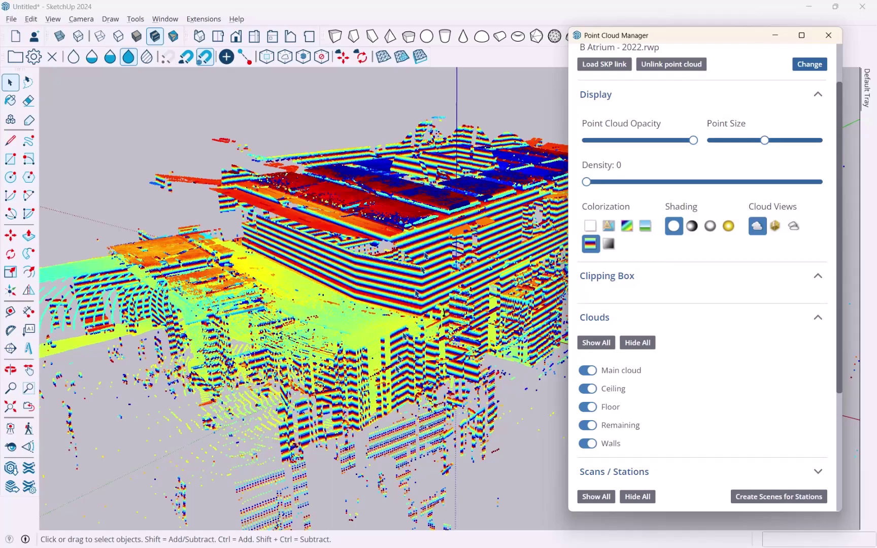
{"action": "middle_click_drag", "start_coordinate": [427, 305], "coordinate": [388, 325]}
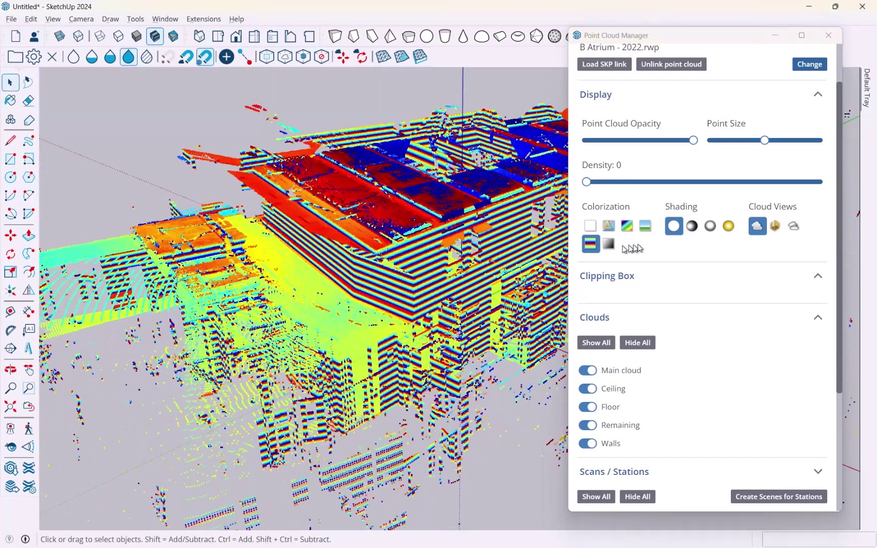
{"action": "left_click", "coordinate": [609, 244]}
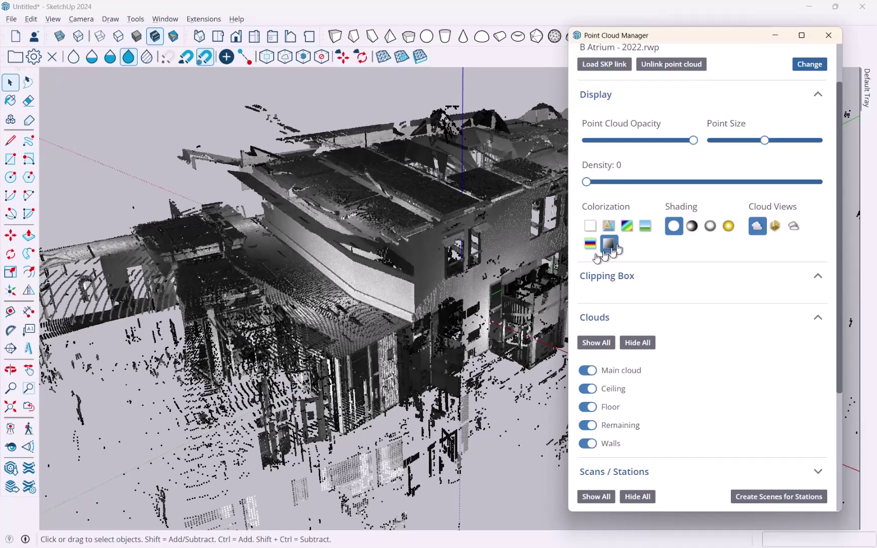
Set the colorization to plain white, apply the high-contrast black-and-white shading and look inside the atrium.
{"action": "left_click", "coordinate": [590, 226]}
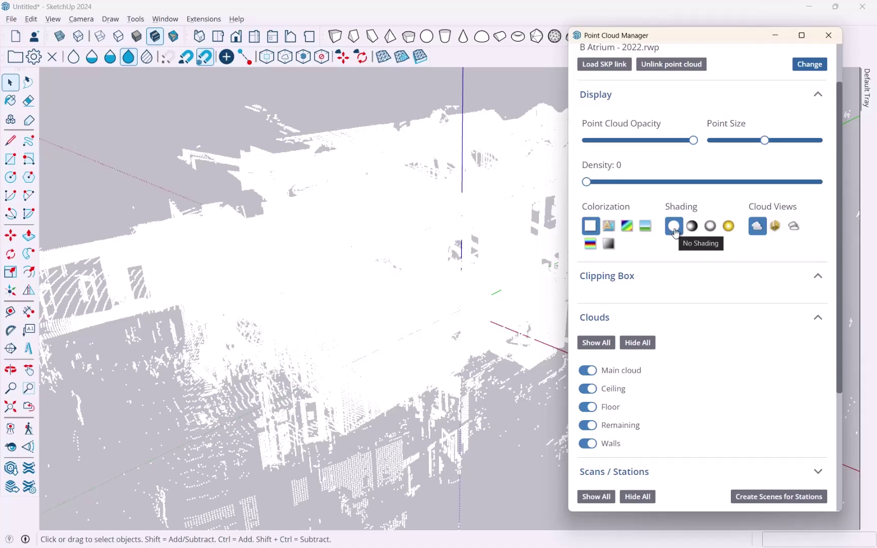
{"action": "left_click", "coordinate": [692, 226]}
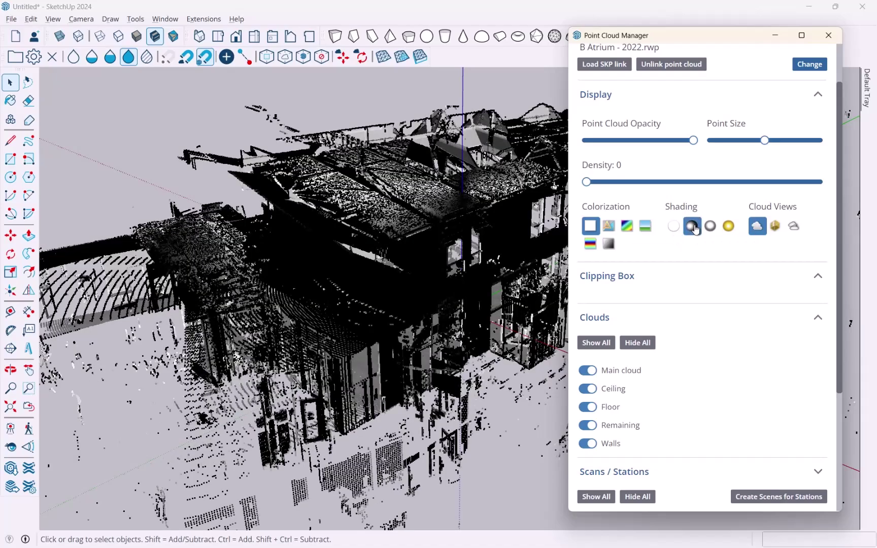
{"action": "scroll", "coordinate": [376, 272], "scroll_direction": "up", "scroll_amount": 3}
{"action": "middle_click_drag", "start_coordinate": [375, 272], "coordinate": [406, 360]}
Try No Shading inside the atrium, comparing the plain white colorization with the picture-based colorization.
{"action": "left_click", "coordinate": [672, 224]}
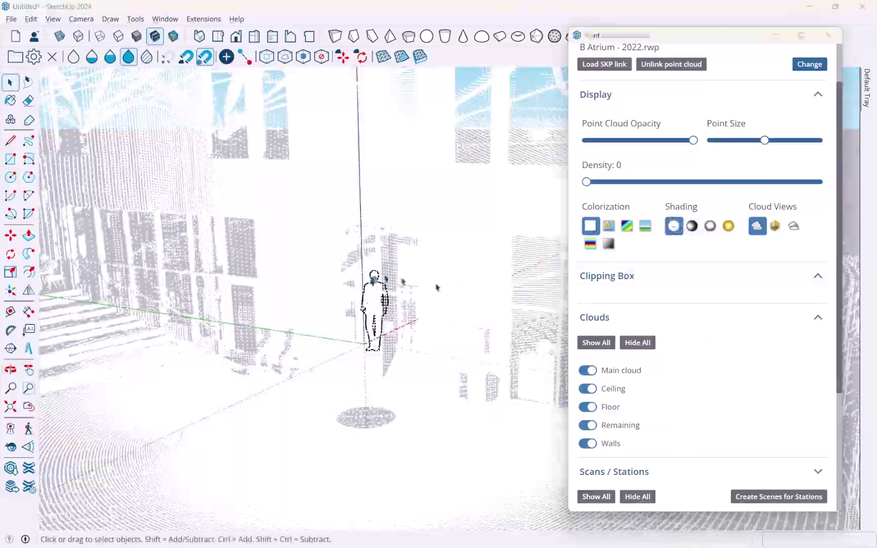
{"action": "mouse_move", "coordinate": [434, 289]}
{"action": "middle_mouse_down"}
{"action": "mouse_move", "coordinate": [366, 302]}
{"action": "mouse_move", "coordinate": [416, 288]}
{"action": "middle_mouse_up"}
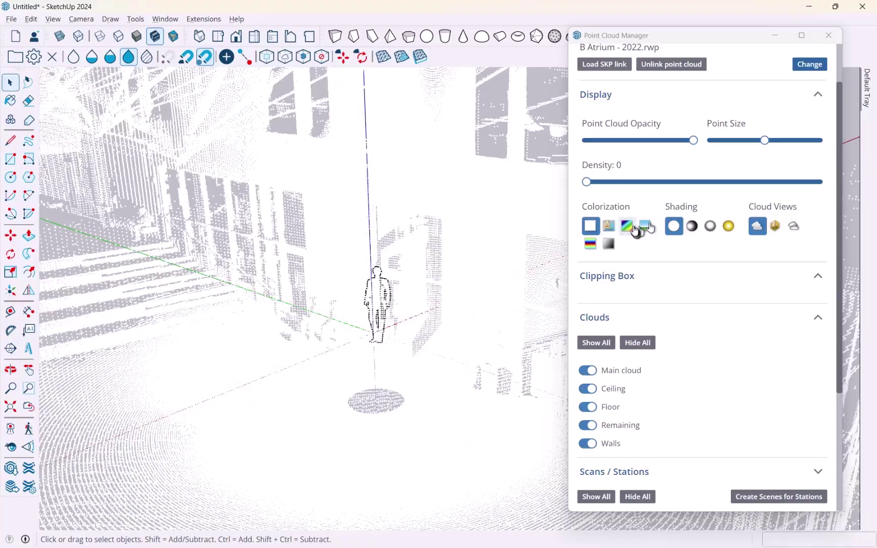
{"action": "left_click", "coordinate": [644, 225]}
{"action": "middle_click_drag", "start_coordinate": [442, 254], "coordinate": [457, 228]}
{"action": "left_click", "coordinate": [588, 226]}
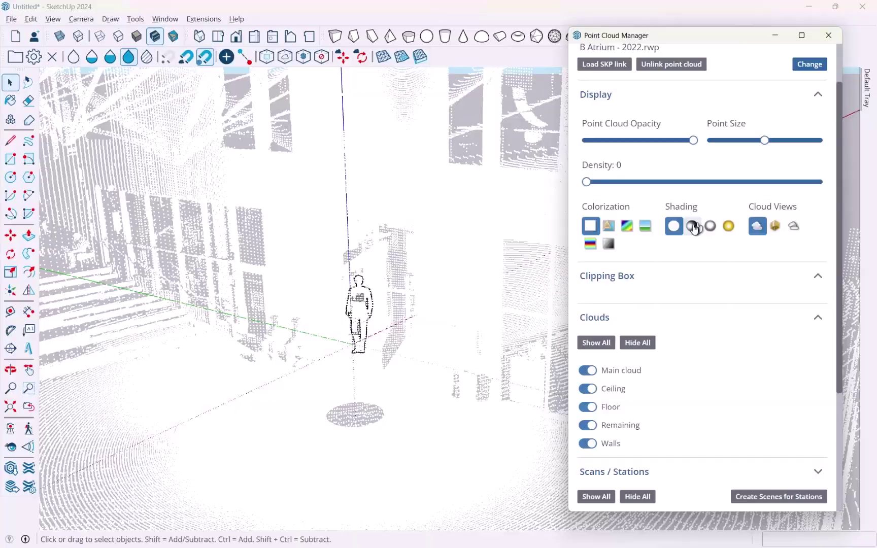
Apply the high-contrast black-and-white shading to the white cloud and view it from inside and outside the building.
{"action": "left_click", "coordinate": [694, 229]}
{"action": "mouse_move", "coordinate": [307, 274]}
{"action": "middle_mouse_down"}
{"action": "mouse_move", "coordinate": [229, 226]}
{"action": "mouse_move", "coordinate": [321, 263]}
{"action": "middle_mouse_up"}
{"action": "scroll", "coordinate": [320, 262], "scroll_direction": "down", "scroll_amount": 8}
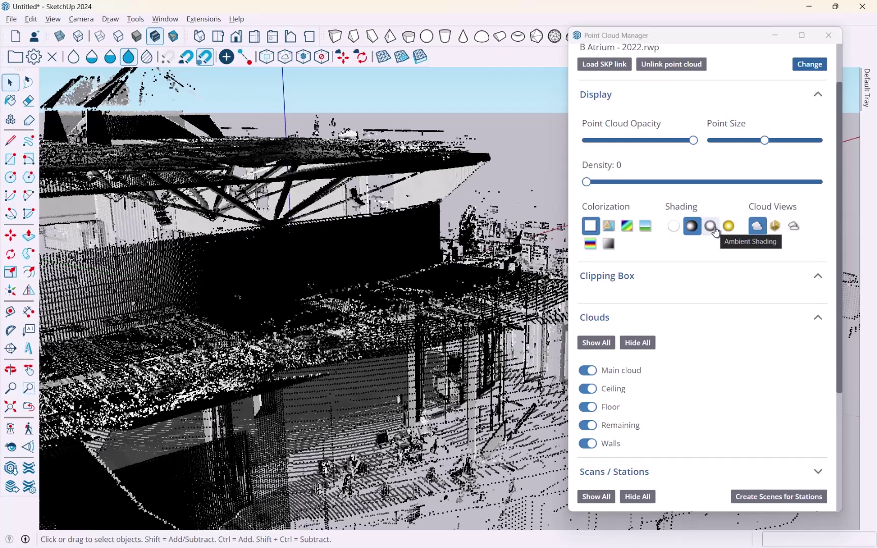
Try Ambient Shading and the brighter shading beside it, returning to the high-contrast black-and-white shading.
{"action": "left_click", "coordinate": [710, 226]}
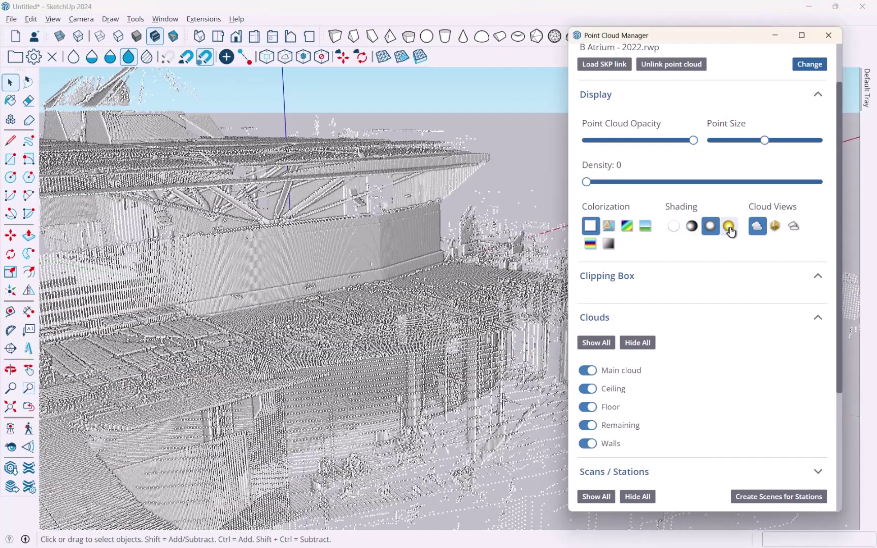
{"action": "left_click", "coordinate": [729, 227]}
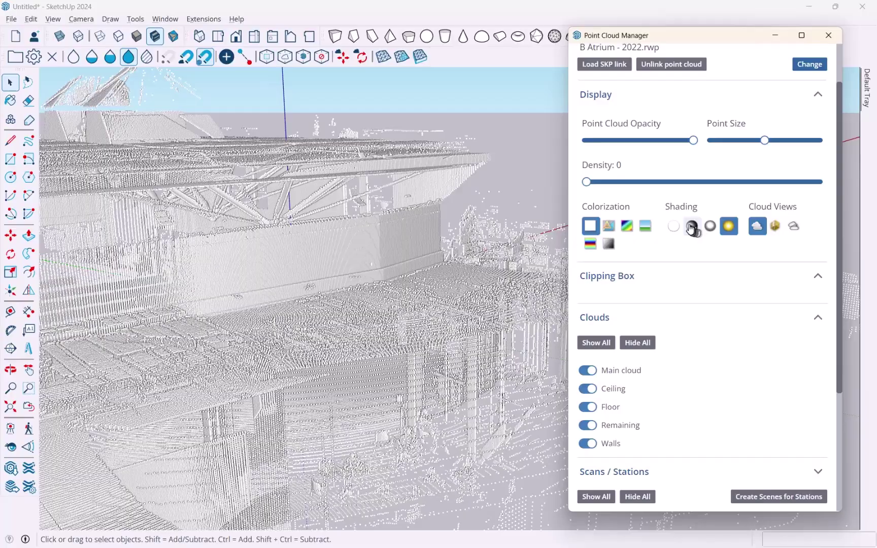
{"action": "left_click", "coordinate": [691, 227]}
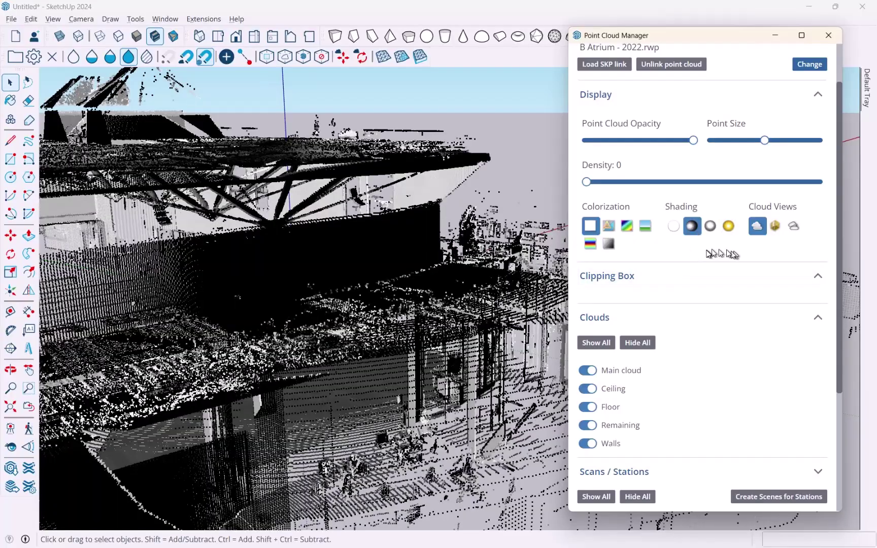
Inspect the shaded exterior, switch the cloud view to See Inside and look through the walls into the atrium.
{"action": "middle_click_drag", "start_coordinate": [389, 264], "coordinate": [168, 213]}
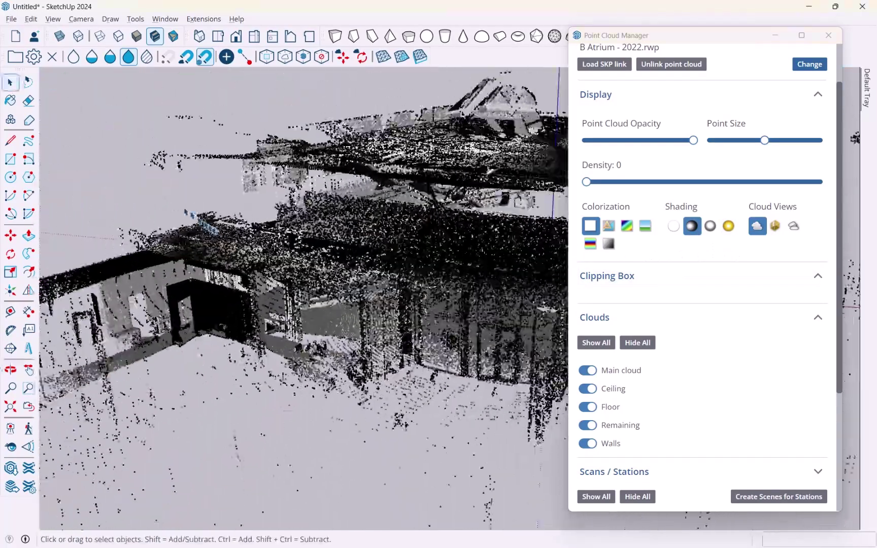
{"action": "scroll", "coordinate": [174, 208], "scroll_direction": "down", "scroll_amount": 3}
{"action": "scroll", "coordinate": [253, 254], "scroll_direction": "up", "scroll_amount": 4}
{"action": "middle_click_drag", "start_coordinate": [253, 305], "coordinate": [289, 324]}
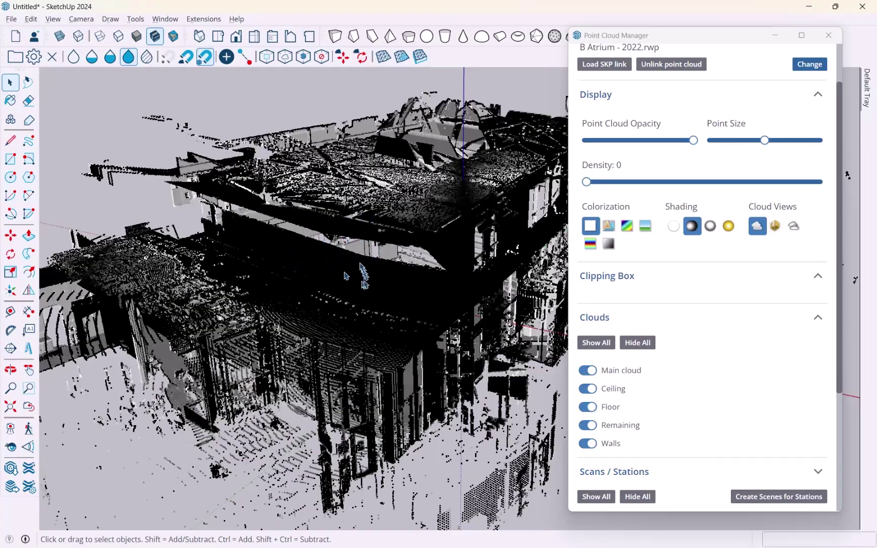
{"action": "scroll", "coordinate": [362, 273], "scroll_direction": "up", "scroll_amount": 5}
{"action": "scroll", "coordinate": [365, 260], "scroll_direction": "down", "scroll_amount": 3}
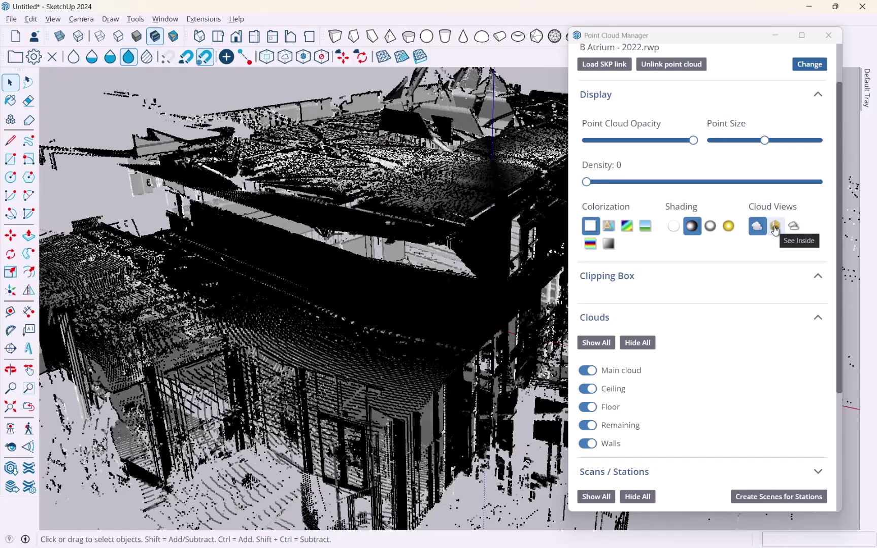
{"action": "left_click", "coordinate": [774, 227]}
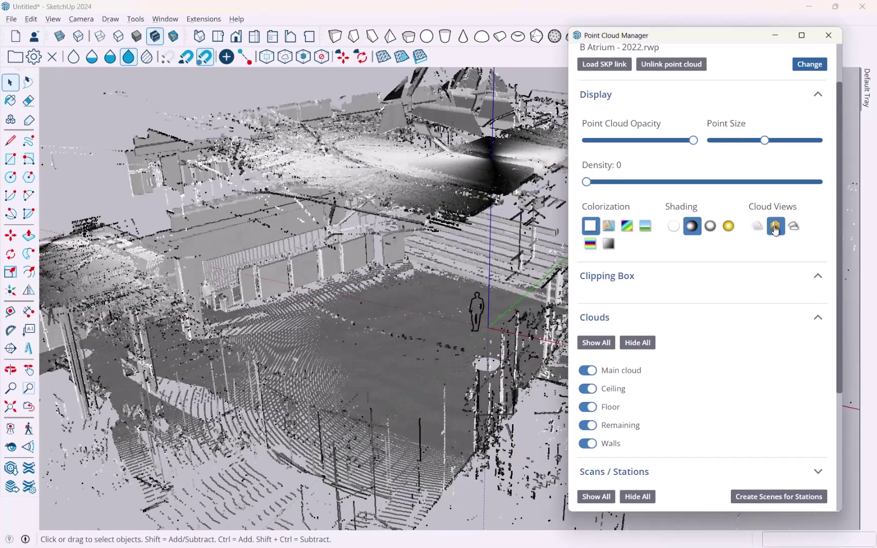
{"action": "middle_click_drag", "start_coordinate": [157, 198], "coordinate": [56, 210]}
{"action": "key", "text": "space"}
{"action": "middle_click_drag", "start_coordinate": [274, 265], "coordinate": [400, 287]}
{"action": "middle_click_drag", "start_coordinate": [198, 298], "coordinate": [341, 344]}
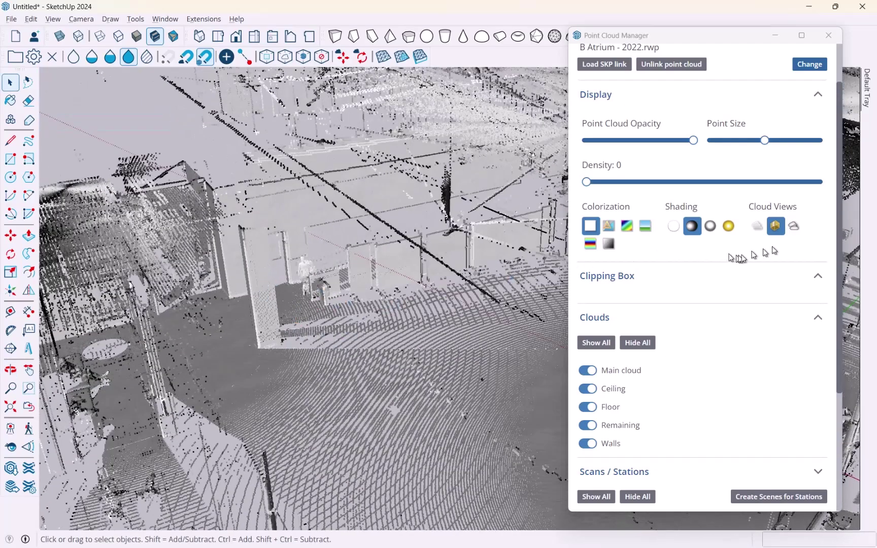
Switch the cloud view to the outline-style display next to See Inside and view the building from the top.
{"action": "left_click", "coordinate": [793, 226]}
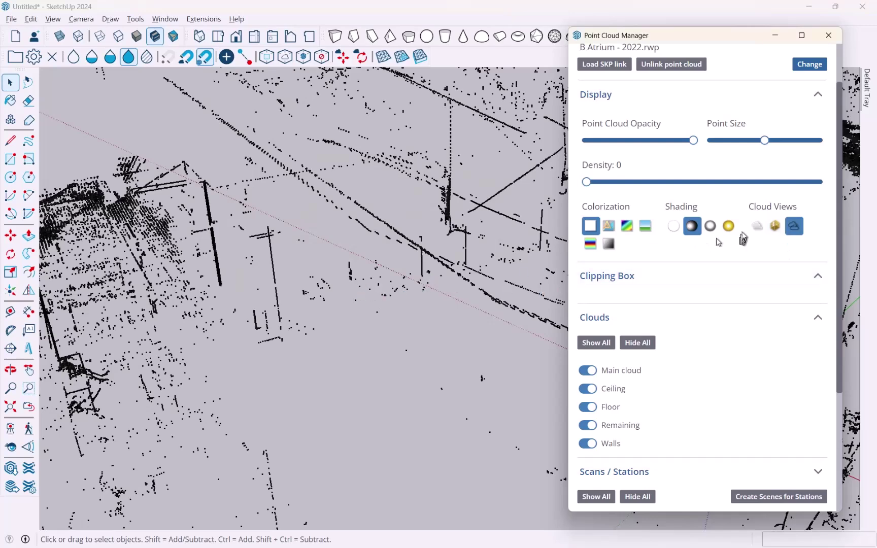
{"action": "scroll", "coordinate": [431, 236], "scroll_direction": "down", "scroll_amount": 5}
{"action": "middle_click_drag", "start_coordinate": [401, 274], "coordinate": [413, 168]}
{"action": "left_click", "coordinate": [221, 36]}
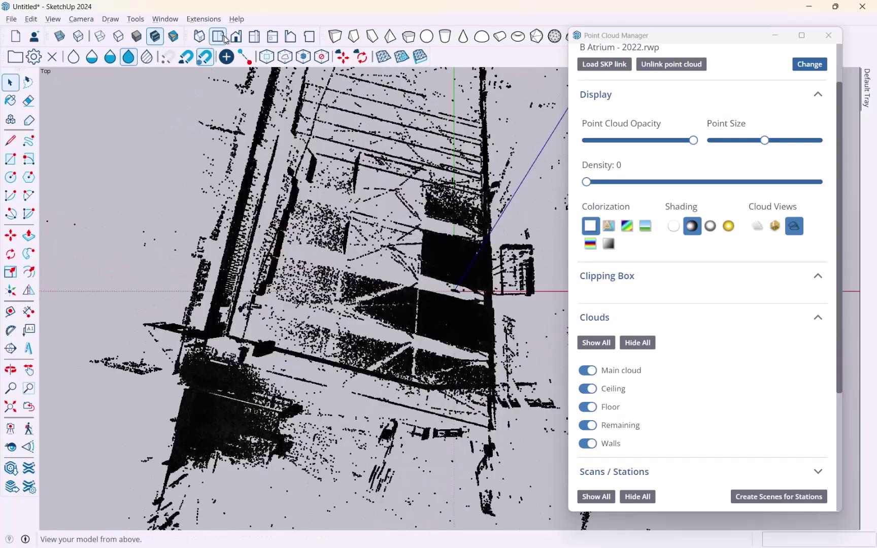
Switch the camera to parallel projection and view the outline-style cloud from the top and at an oblique angle.
{"action": "scroll", "coordinate": [212, 361], "scroll_direction": "down", "scroll_amount": 1}
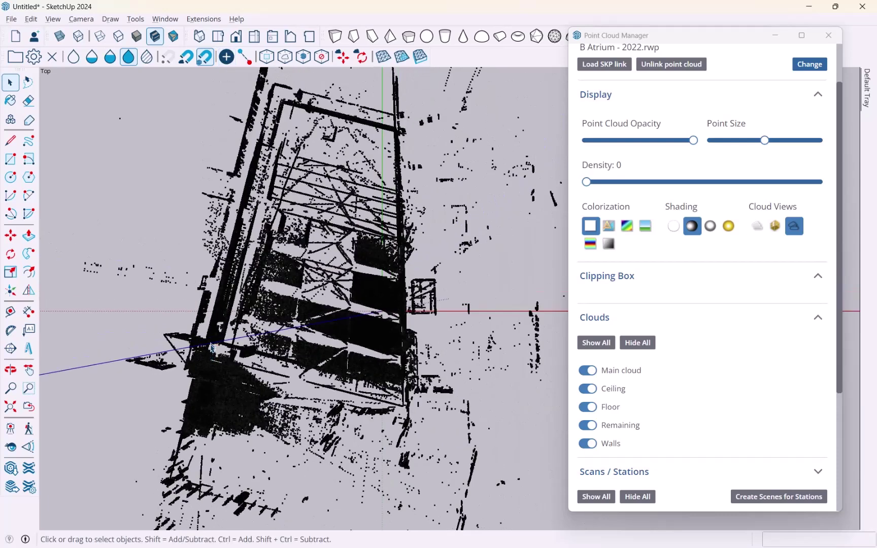
{"action": "left_click", "coordinate": [82, 19]}
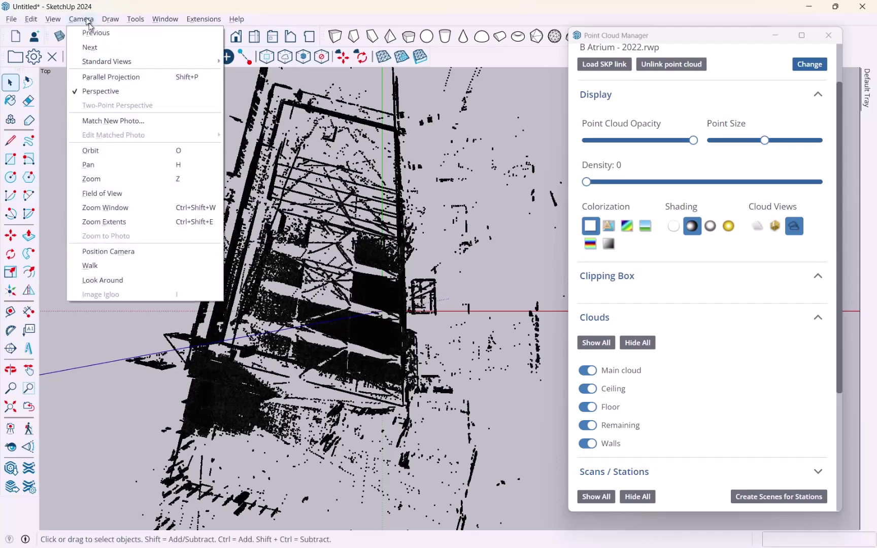
{"action": "left_click", "coordinate": [99, 76]}
{"action": "scroll", "coordinate": [273, 219], "scroll_direction": "up", "scroll_amount": 4}
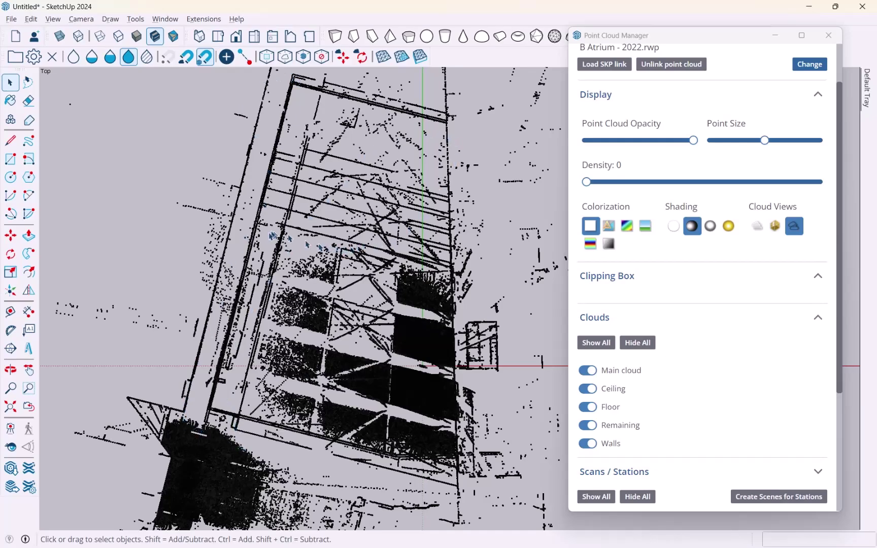
{"action": "scroll", "coordinate": [187, 244], "scroll_direction": "down", "scroll_amount": 3}
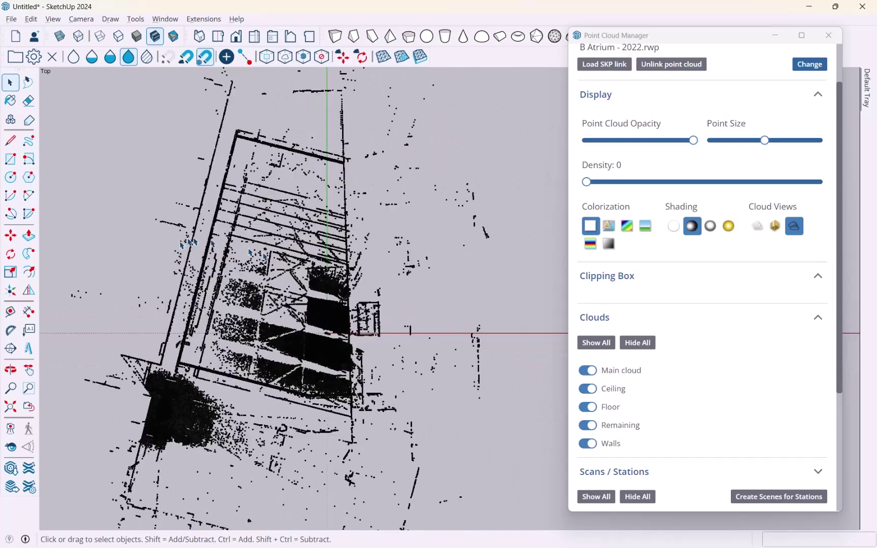
{"action": "middle_click_drag", "start_coordinate": [190, 243], "coordinate": [169, 224]}
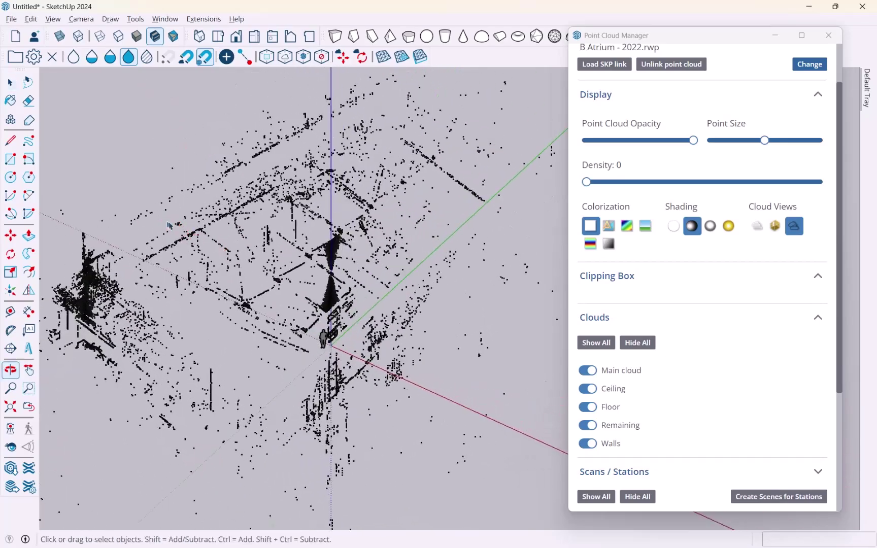
{"action": "scroll", "coordinate": [169, 225], "scroll_direction": "up", "scroll_amount": 3}
Switch from the outline style to the standard cloud view, try See Inside around the building, and return to the standard view.
{"action": "left_click", "coordinate": [754, 229]}
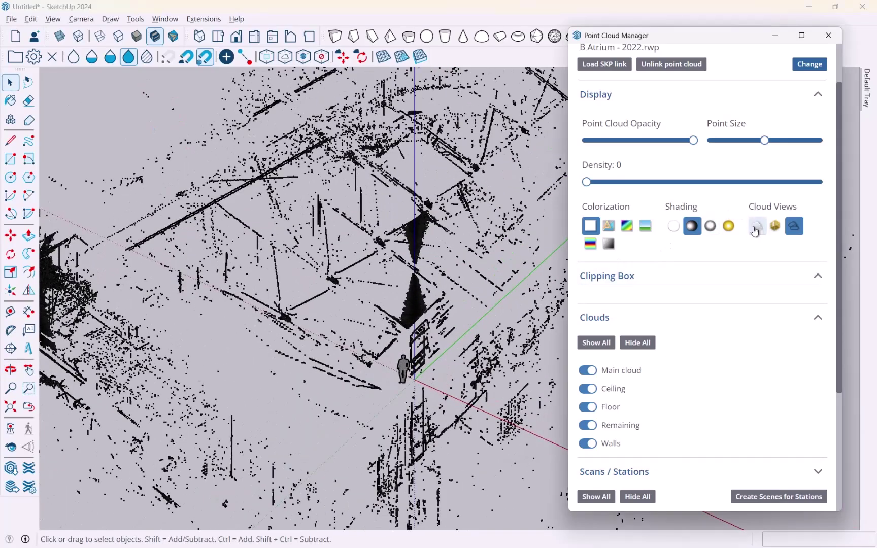
{"action": "left_click", "coordinate": [756, 228]}
{"action": "left_click", "coordinate": [775, 227]}
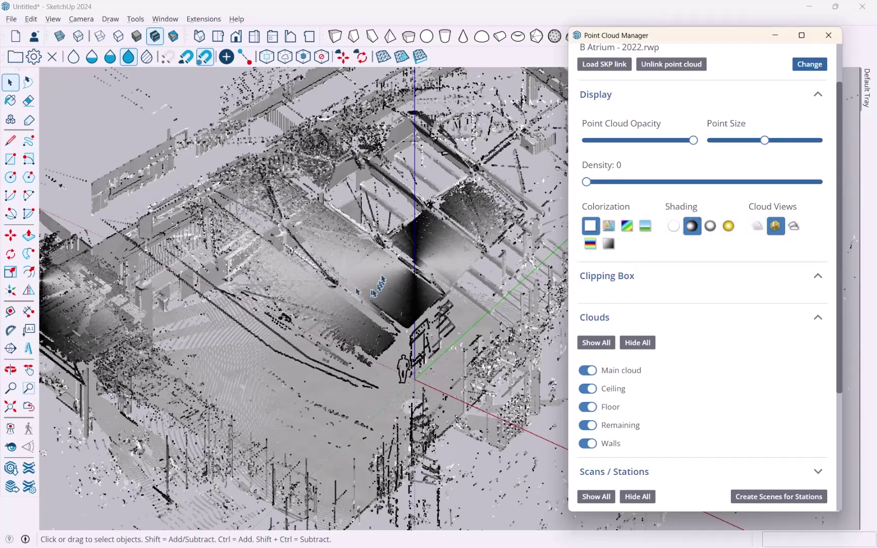
{"action": "scroll", "coordinate": [555, 252], "scroll_direction": "down", "scroll_amount": 3}
{"action": "middle_click_drag", "start_coordinate": [456, 213], "coordinate": [446, 167]}
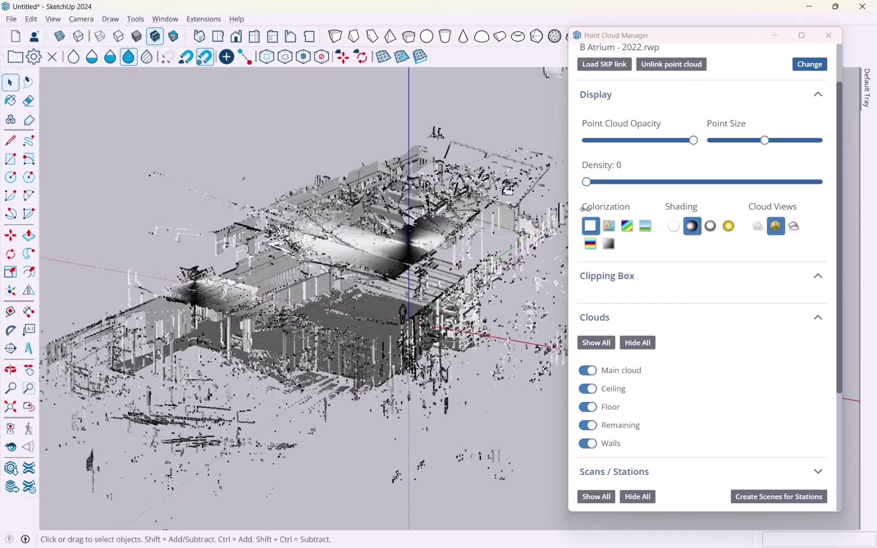
{"action": "left_click", "coordinate": [756, 226]}
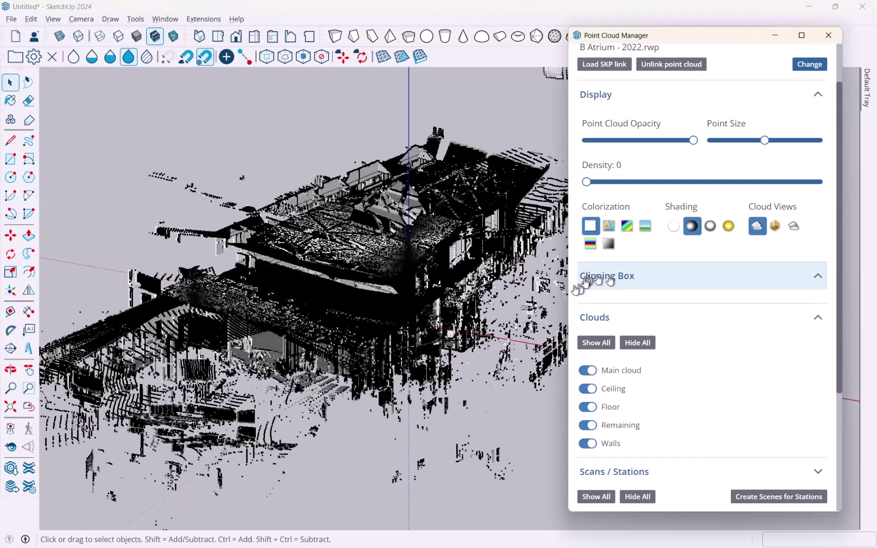
Hide the Main cloud, Ceiling and Remaining clouds and look down on the floor and walls of the building.
{"action": "scroll", "coordinate": [649, 350], "scroll_direction": "down", "scroll_amount": 1}
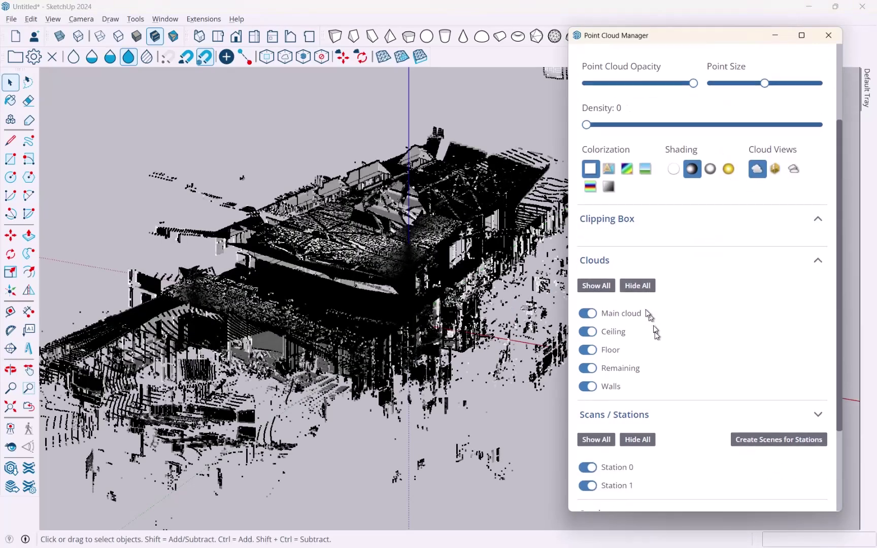
{"action": "left_click", "coordinate": [617, 221]}
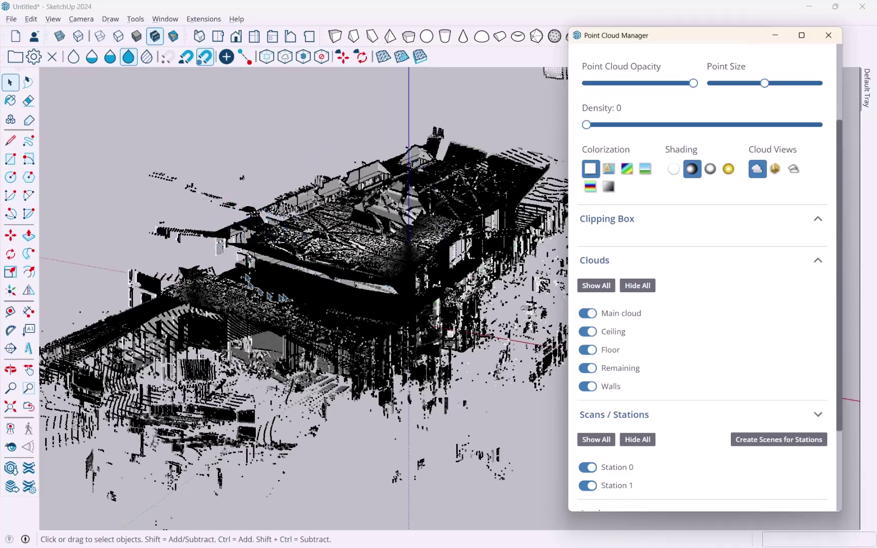
{"action": "scroll", "coordinate": [662, 228], "scroll_direction": "down", "scroll_amount": 3}
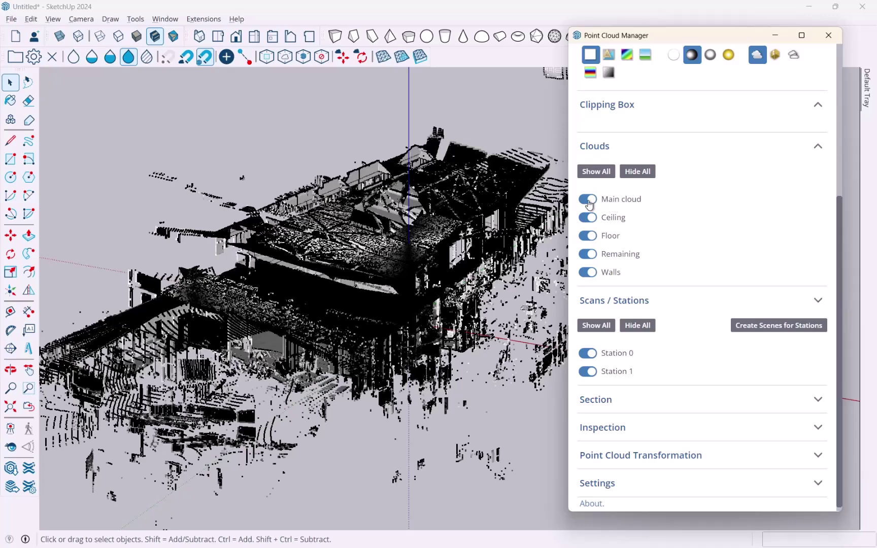
{"action": "left_click", "coordinate": [588, 203]}
{"action": "left_click", "coordinate": [590, 218]}
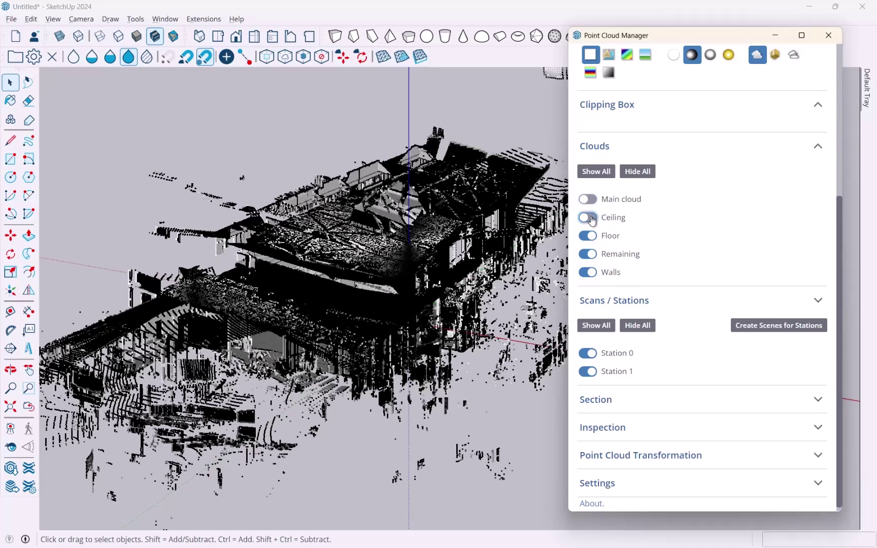
{"action": "left_click", "coordinate": [590, 254]}
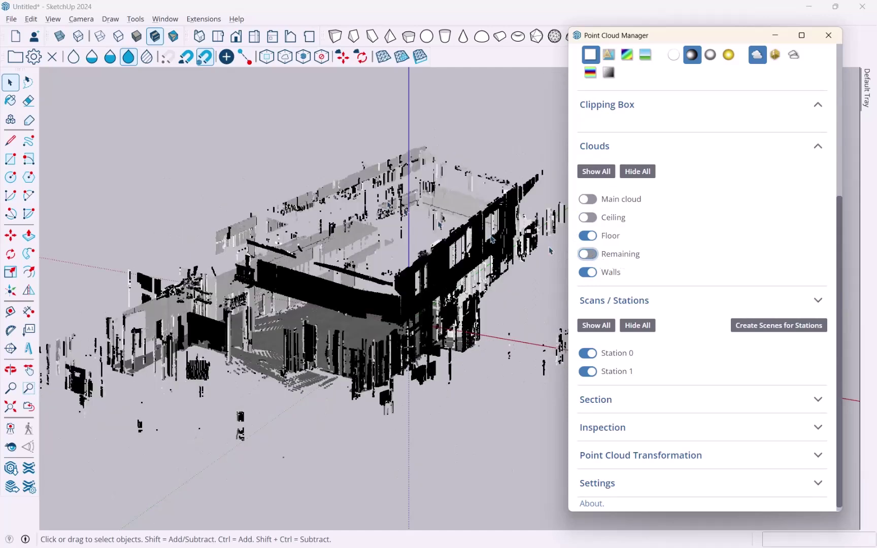
{"action": "middle_click_drag", "start_coordinate": [299, 158], "coordinate": [363, 235]}
{"action": "scroll", "coordinate": [364, 235], "scroll_direction": "up", "scroll_amount": 3}
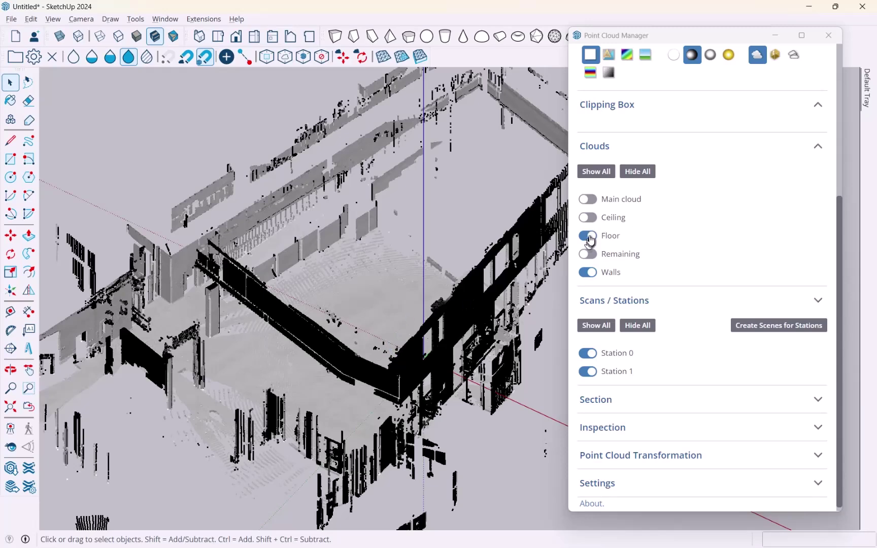
Hide the Walls cloud and inspect the isolated floor from several angles.
{"action": "left_click", "coordinate": [588, 273]}
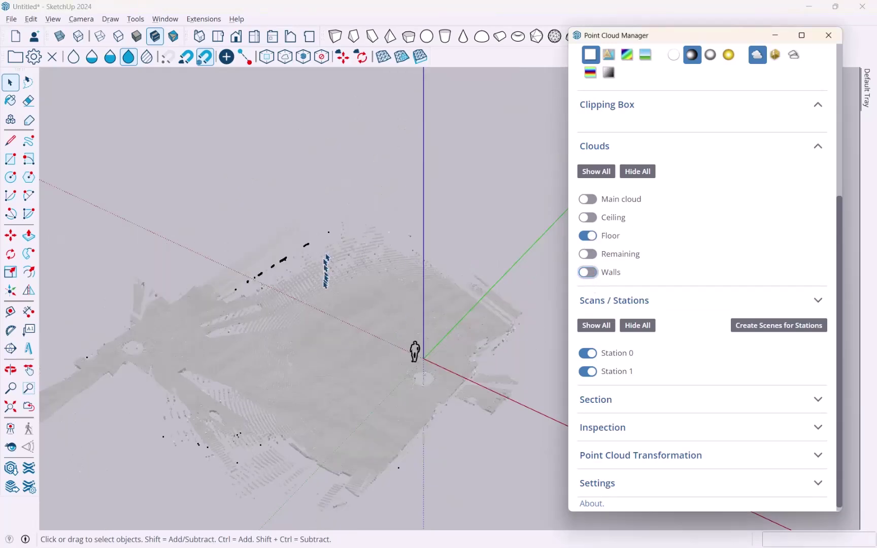
{"action": "middle_click_drag", "start_coordinate": [326, 271], "coordinate": [282, 300]}
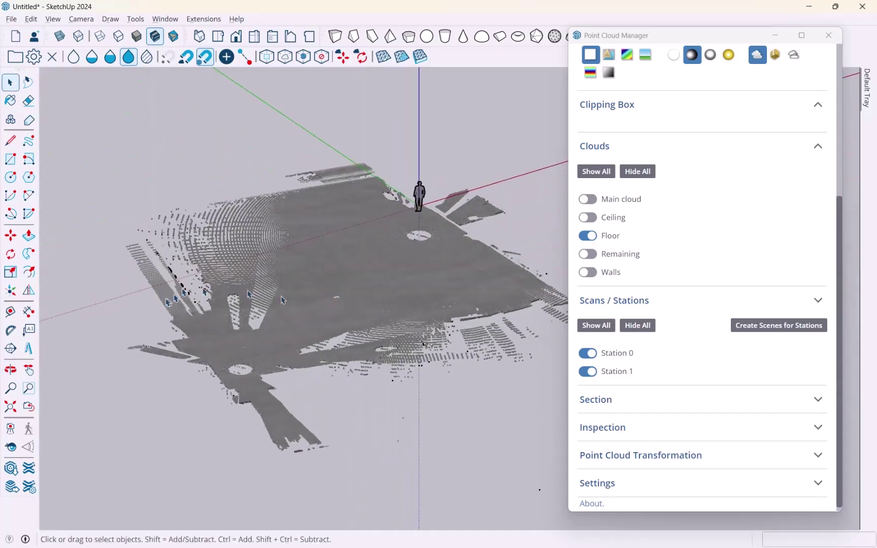
{"action": "middle_click_drag", "start_coordinate": [145, 266], "coordinate": [162, 303]}
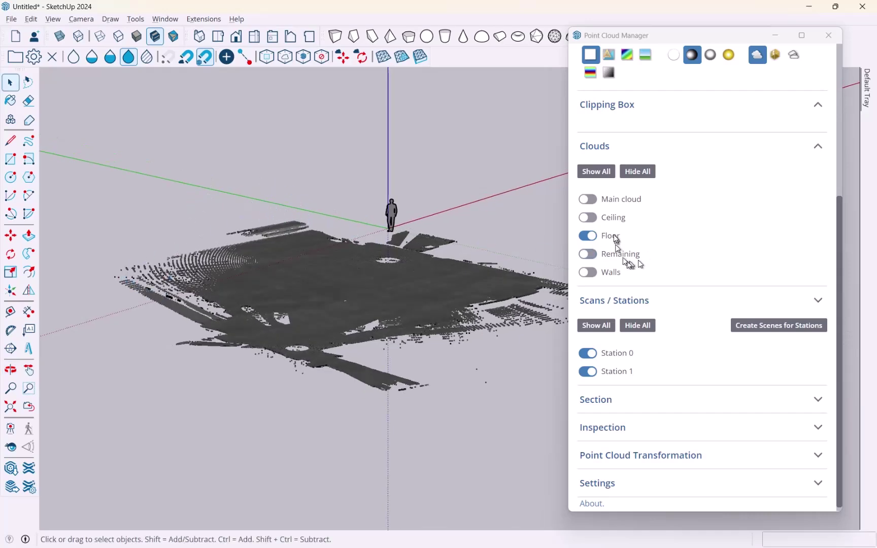
{"action": "middle_click_drag", "start_coordinate": [335, 266], "coordinate": [229, 312]}
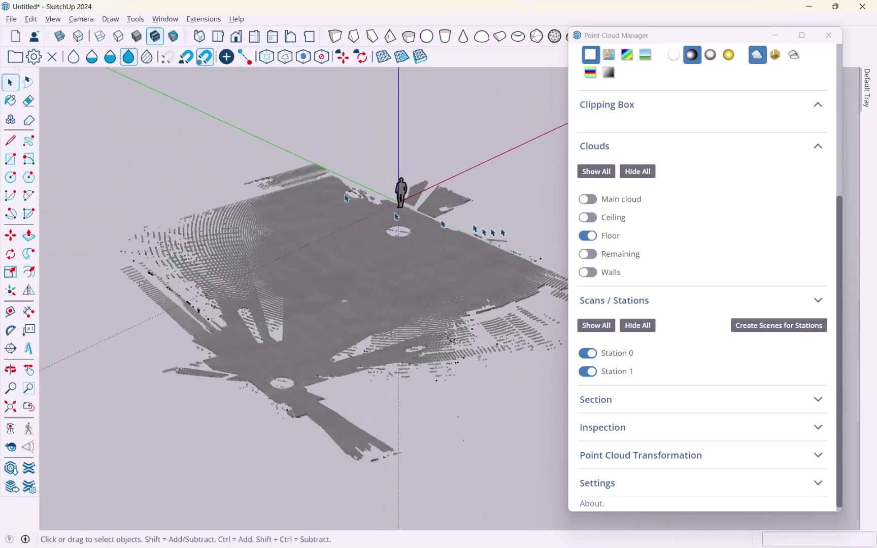
Hide the Floor cloud, show the Walls cloud instead and view the isolated walls from different angles.
{"action": "left_click", "coordinate": [589, 236]}
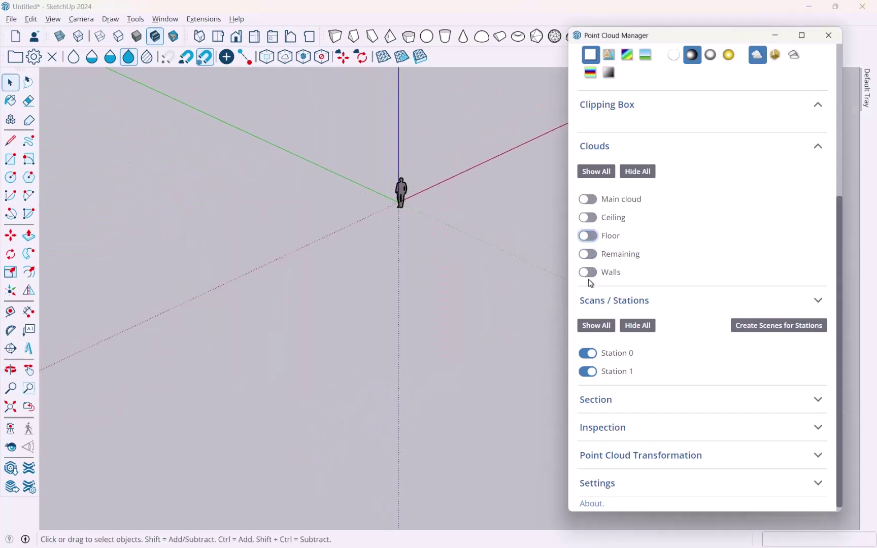
{"action": "left_click", "coordinate": [588, 272]}
{"action": "middle_click_drag", "start_coordinate": [413, 197], "coordinate": [390, 211]}
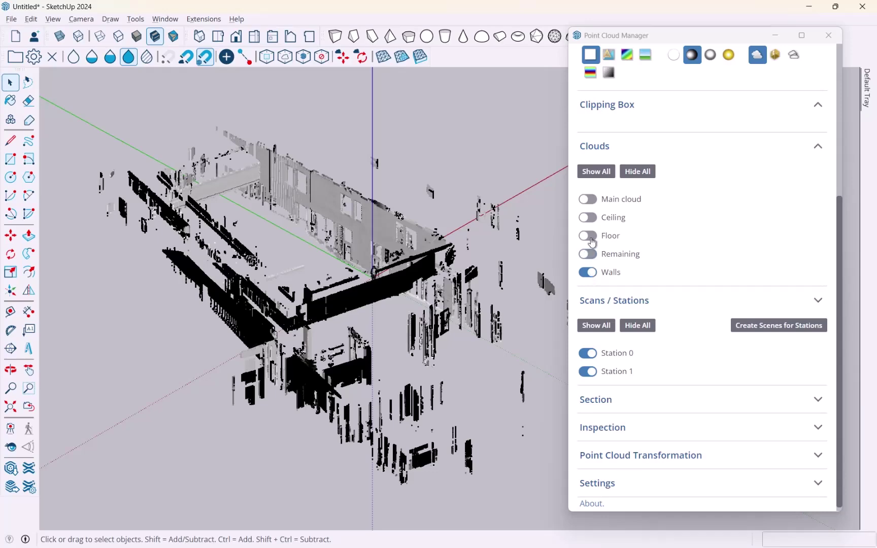
{"action": "middle_click_drag", "start_coordinate": [303, 258], "coordinate": [364, 276]}
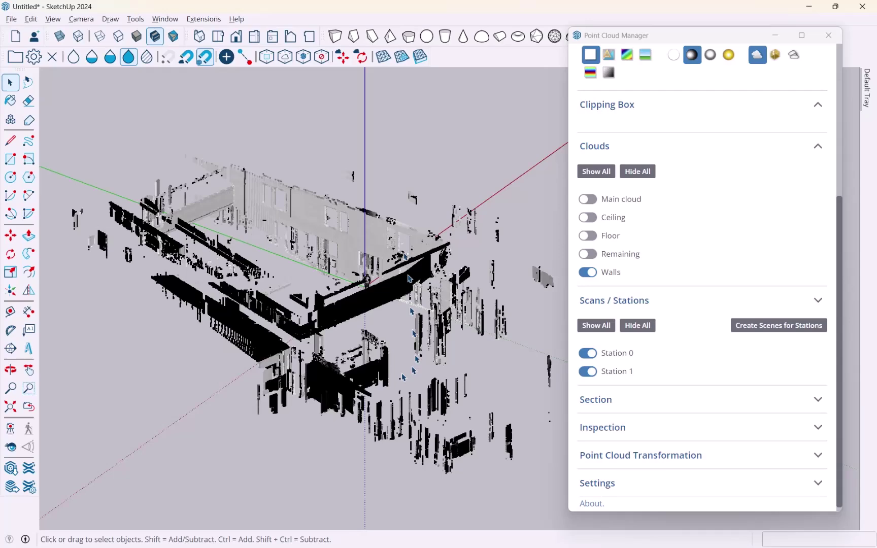
Show the Remaining, Floor, Ceiling and Main cloud clouds again.
{"action": "left_click", "coordinate": [590, 255]}
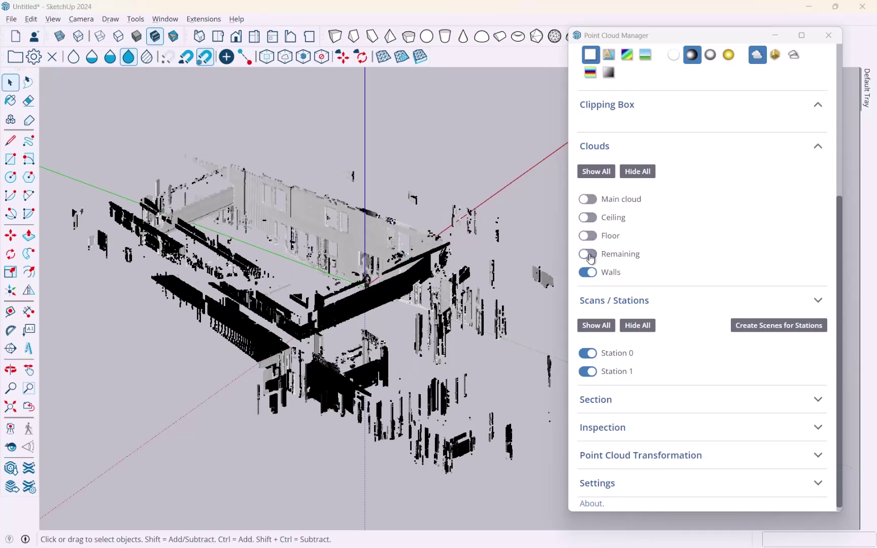
{"action": "left_click", "coordinate": [587, 235]}
{"action": "left_click", "coordinate": [588, 217]}
{"action": "left_click", "coordinate": [588, 198]}
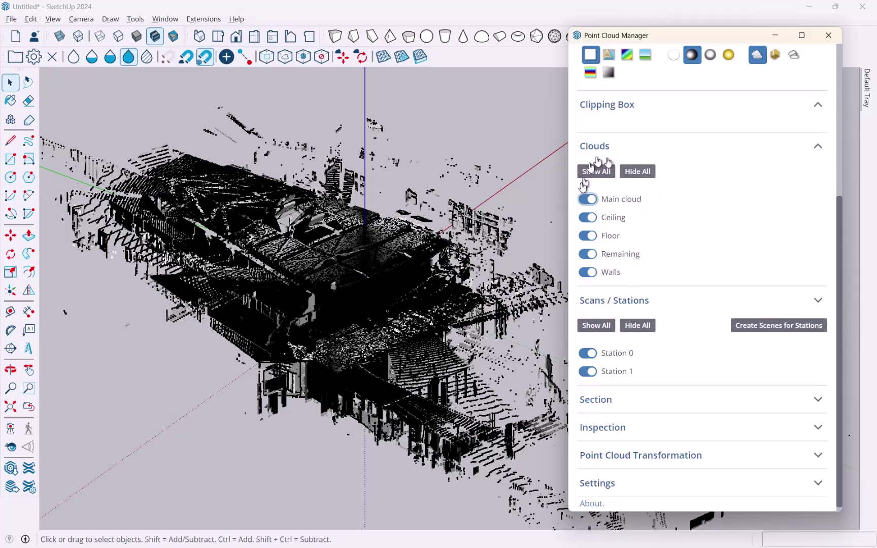
Inspect the complete cloud up close, switch the cloud view to See Inside and examine the atrium interior from several angles.
{"action": "scroll", "coordinate": [682, 187], "scroll_direction": "down", "scroll_amount": 1}
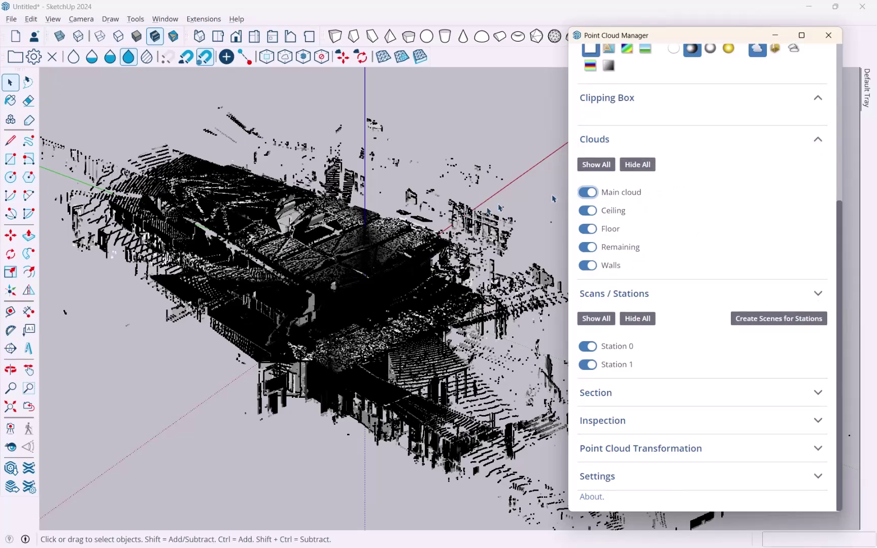
{"action": "middle_click_drag", "start_coordinate": [431, 241], "coordinate": [53, 289]}
{"action": "scroll", "coordinate": [54, 288], "scroll_direction": "up", "scroll_amount": 3}
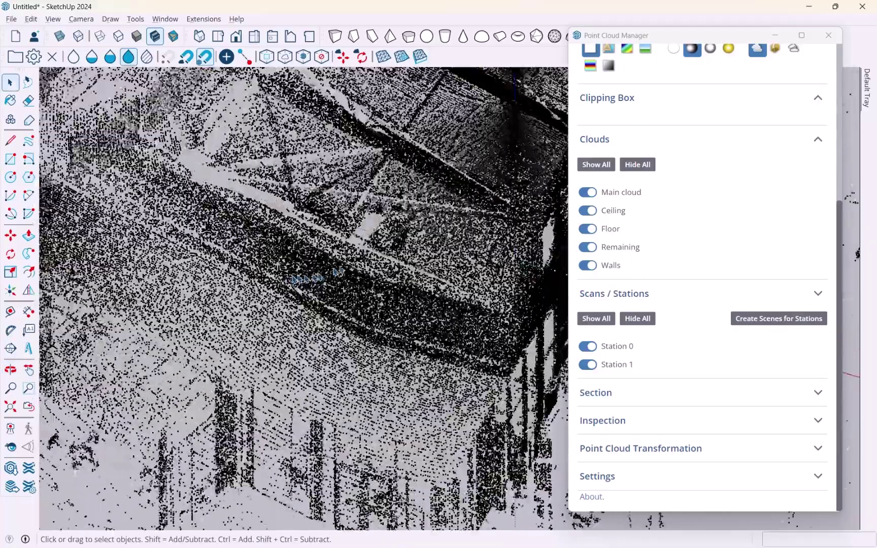
{"action": "middle_click_drag", "start_coordinate": [305, 280], "coordinate": [547, 397]}
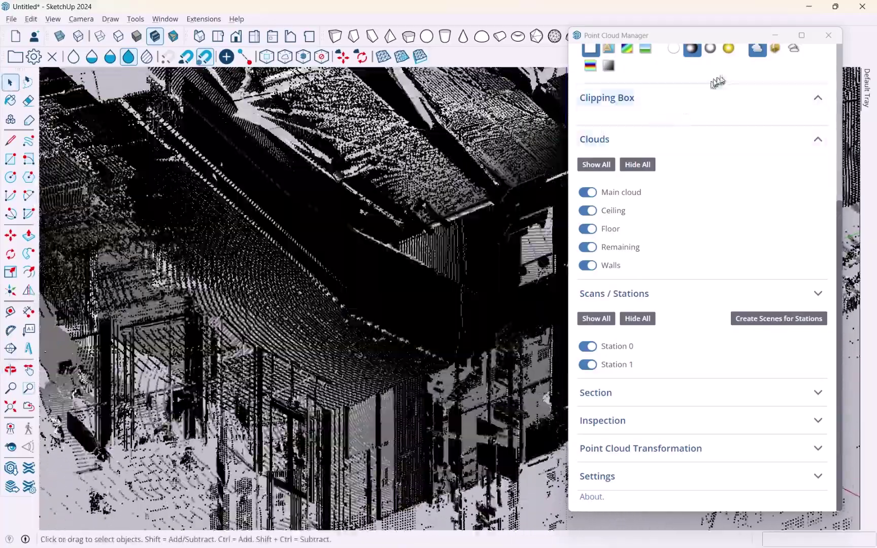
{"action": "left_click", "coordinate": [775, 48]}
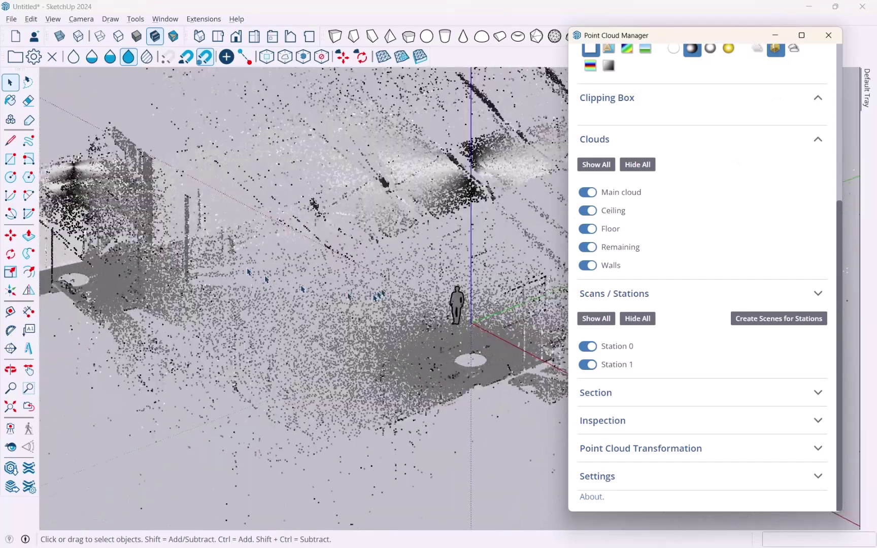
{"action": "mouse_move", "coordinate": [279, 286]}
{"action": "middle_mouse_down"}
{"action": "mouse_move", "coordinate": [305, 304]}
{"action": "mouse_move", "coordinate": [350, 294]}
{"action": "mouse_move", "coordinate": [383, 343]}
{"action": "middle_mouse_up"}
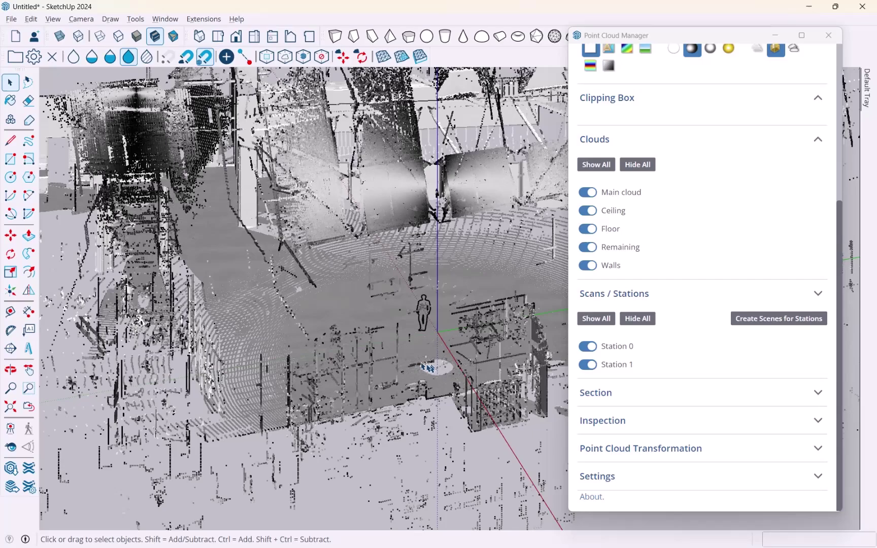
{"action": "middle_click_drag", "start_coordinate": [180, 210], "coordinate": [323, 170]}
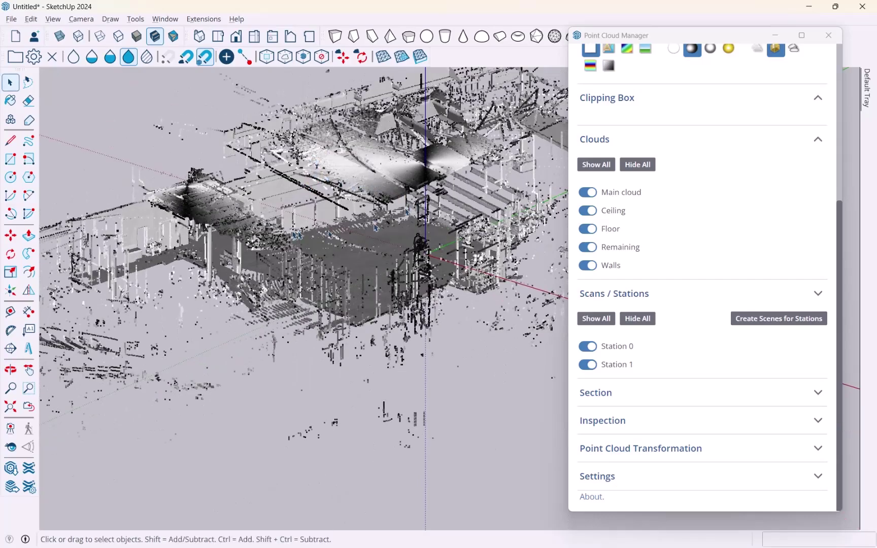
{"action": "middle_click_drag", "start_coordinate": [329, 234], "coordinate": [365, 285]}
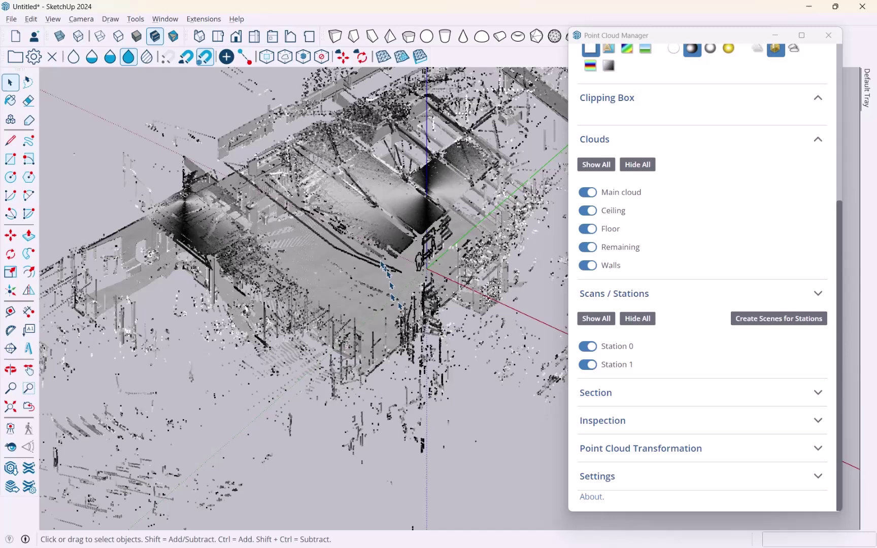
{"action": "scroll", "coordinate": [378, 269], "scroll_direction": "up", "scroll_amount": 3}
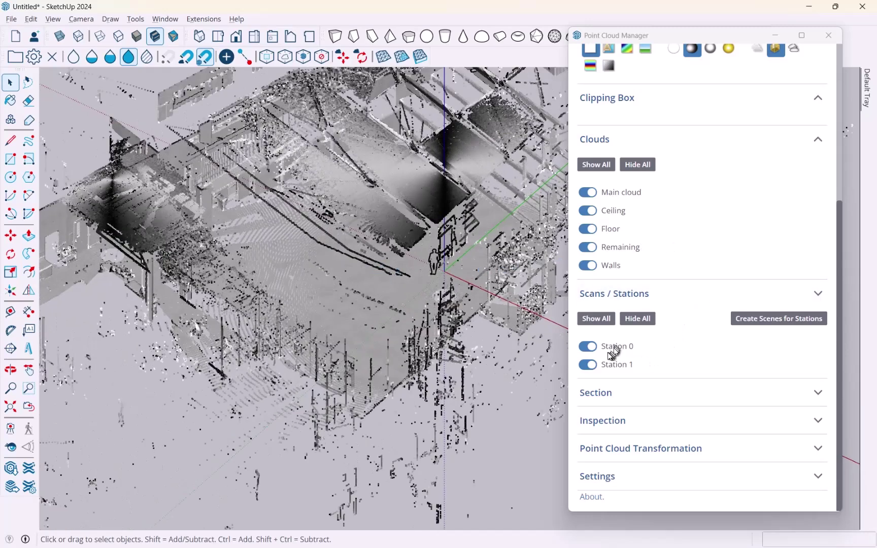
Toggle the Station 1 and Station 0 scans off and back on, and expand the Section settings.
{"action": "left_click", "coordinate": [588, 364]}
{"action": "left_click", "coordinate": [588, 364]}
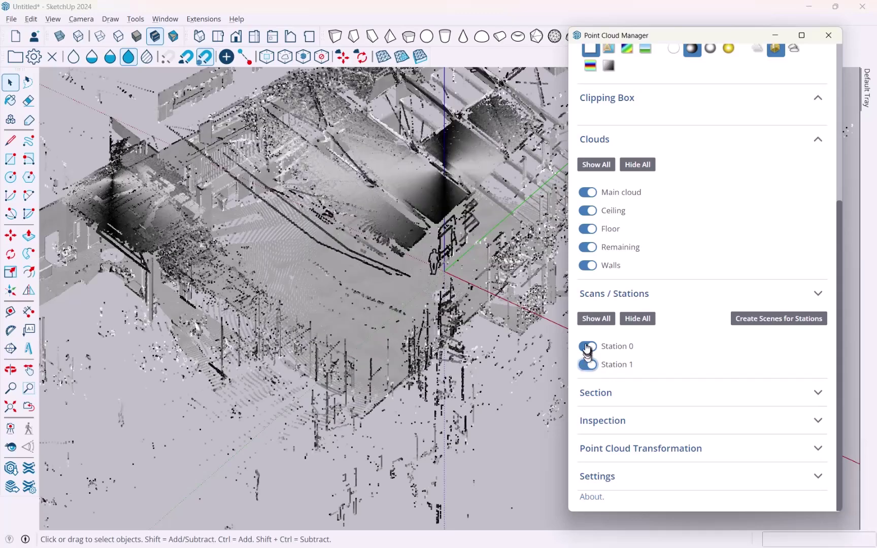
{"action": "left_click", "coordinate": [587, 346]}
{"action": "left_click", "coordinate": [587, 346]}
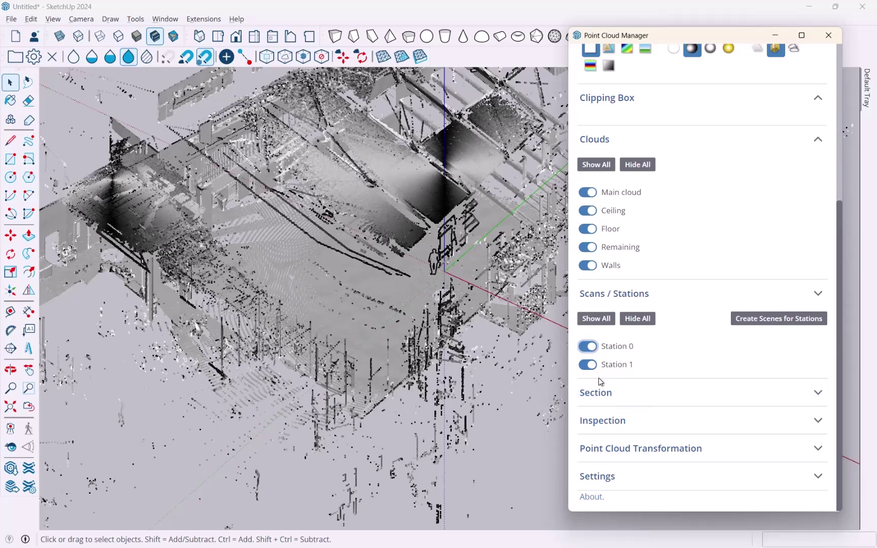
{"action": "left_click", "coordinate": [604, 399]}
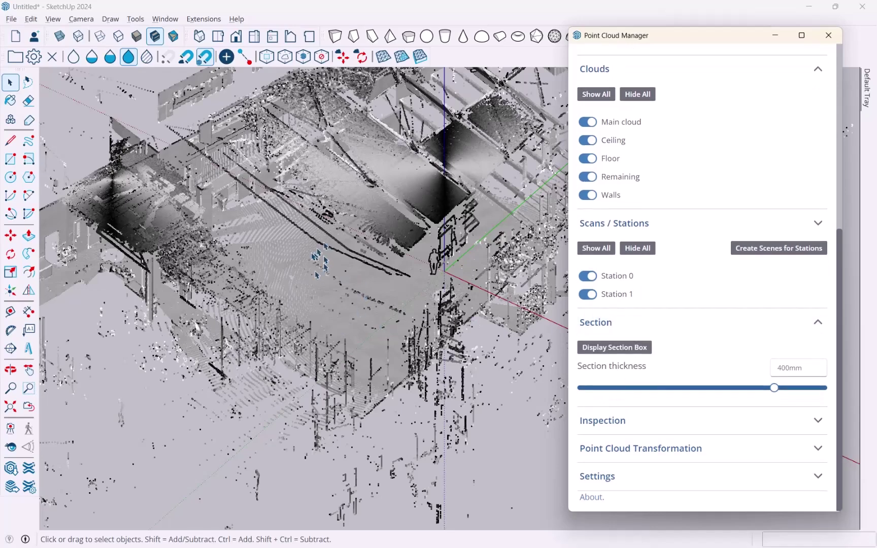
Review the Inspection settings of the Point Cloud Manager and expand the Point Cloud Transformation settings.
{"action": "scroll", "coordinate": [324, 224], "scroll_direction": "down", "scroll_amount": 3}
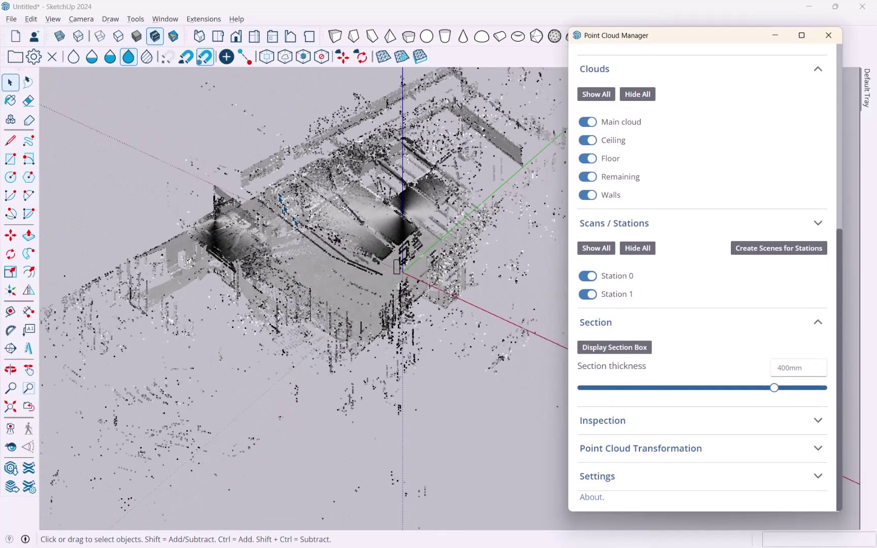
{"action": "middle_click_drag", "start_coordinate": [312, 284], "coordinate": [289, 203]}
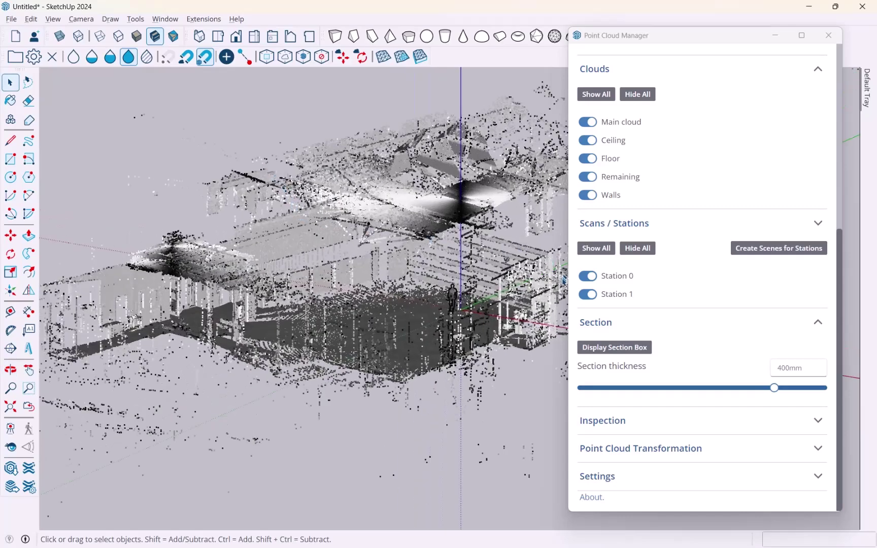
{"action": "left_click", "coordinate": [601, 325]}
{"action": "left_click", "coordinate": [624, 418]}
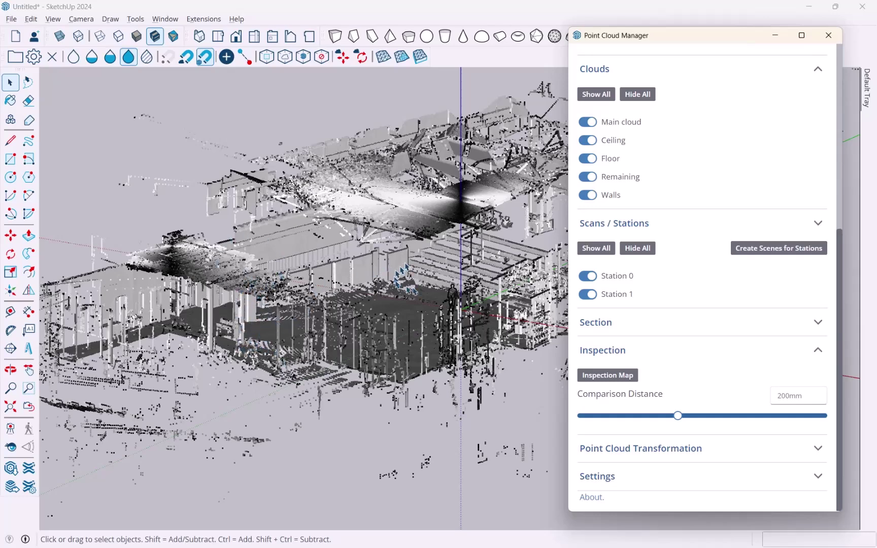
{"action": "left_click", "coordinate": [599, 356]}
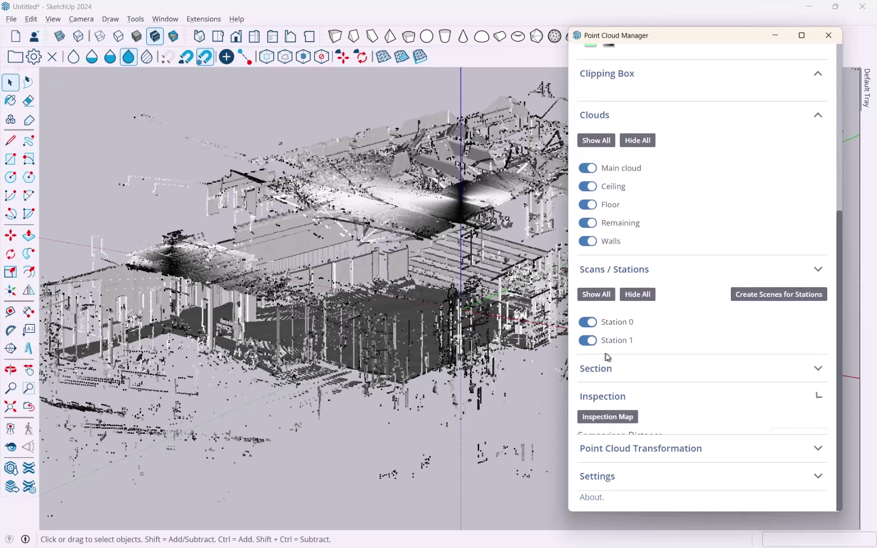
{"action": "left_click", "coordinate": [629, 448]}
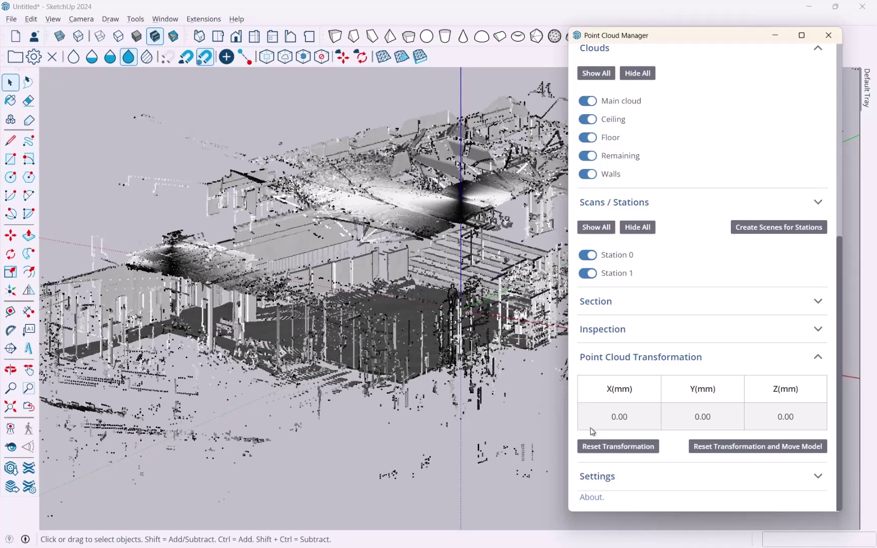
Examine the point cloud around the model origin and check how its floor sits relative to the axes.
{"action": "middle_click_drag", "start_coordinate": [284, 243], "coordinate": [219, 393]}
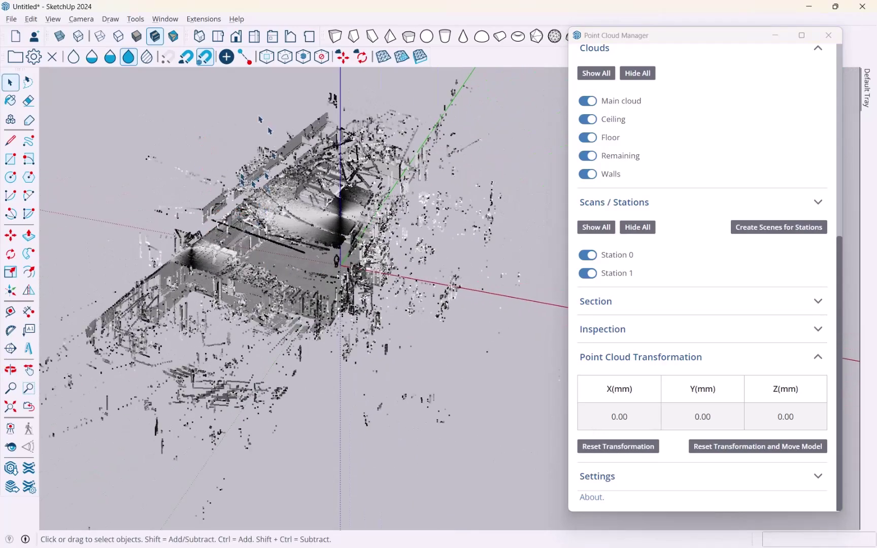
{"action": "middle_click_drag", "start_coordinate": [310, 225], "coordinate": [315, 218]}
{"action": "middle_click_drag", "start_coordinate": [337, 261], "coordinate": [254, 280]}
{"action": "scroll", "coordinate": [317, 294], "scroll_direction": "up", "scroll_amount": 10}
{"action": "scroll", "coordinate": [327, 309], "scroll_direction": "up", "scroll_amount": 3}
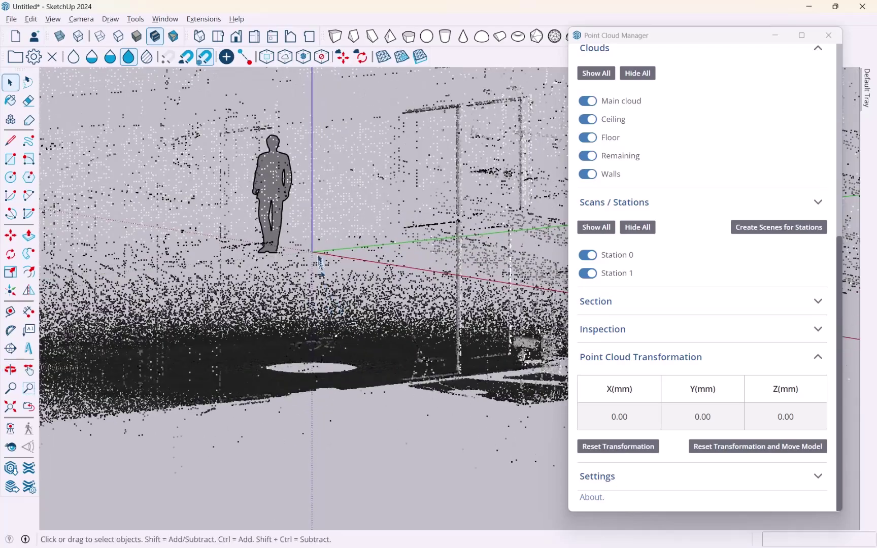
{"action": "scroll", "coordinate": [310, 256], "scroll_direction": "up", "scroll_amount": 1}
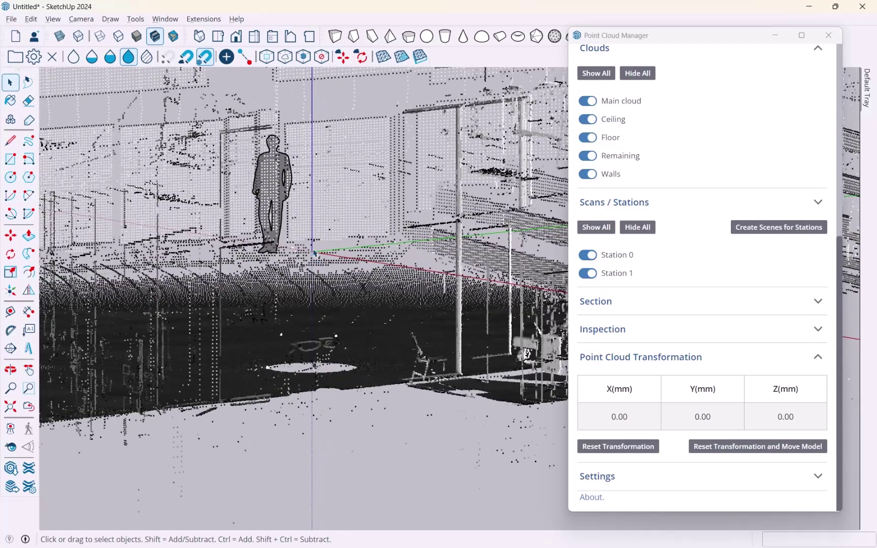
{"action": "middle_click_drag", "start_coordinate": [255, 293], "coordinate": [311, 229]}
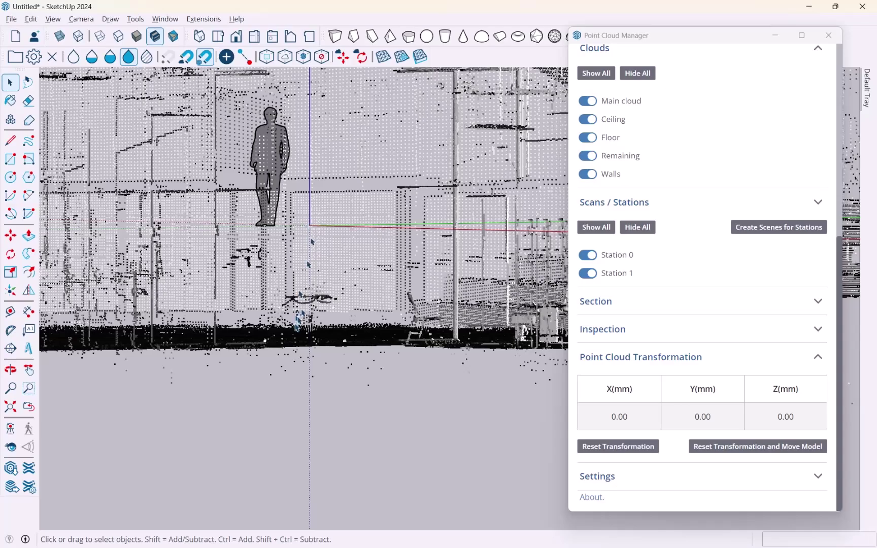
{"action": "middle_click_drag", "start_coordinate": [298, 321], "coordinate": [311, 272]}
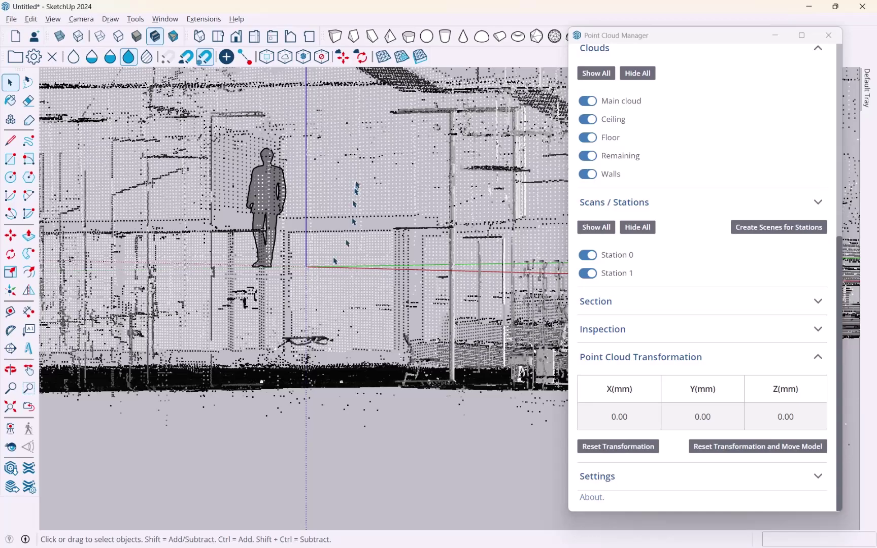
{"action": "middle_click_drag", "start_coordinate": [335, 261], "coordinate": [435, 292]}
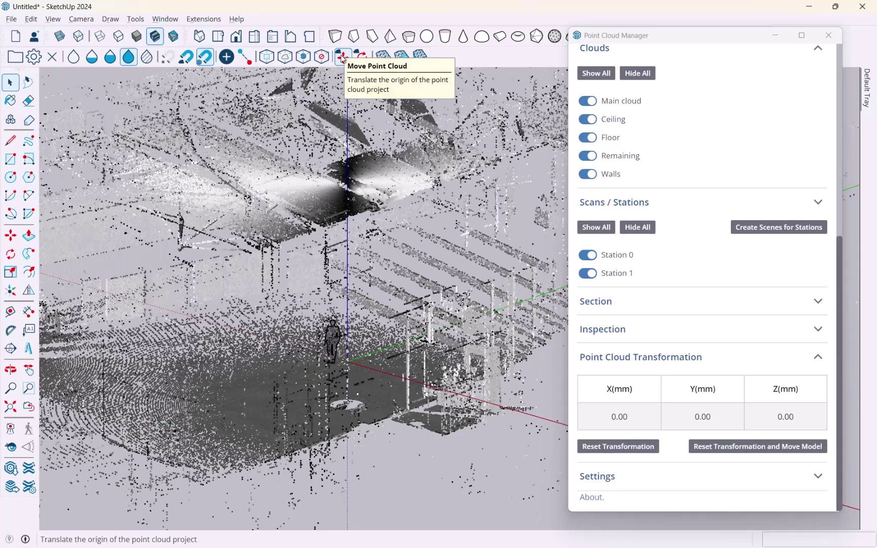
Move the point cloud about 1291 mm along the negative X axis with Move Point Cloud.
{"action": "left_click", "coordinate": [341, 59]}
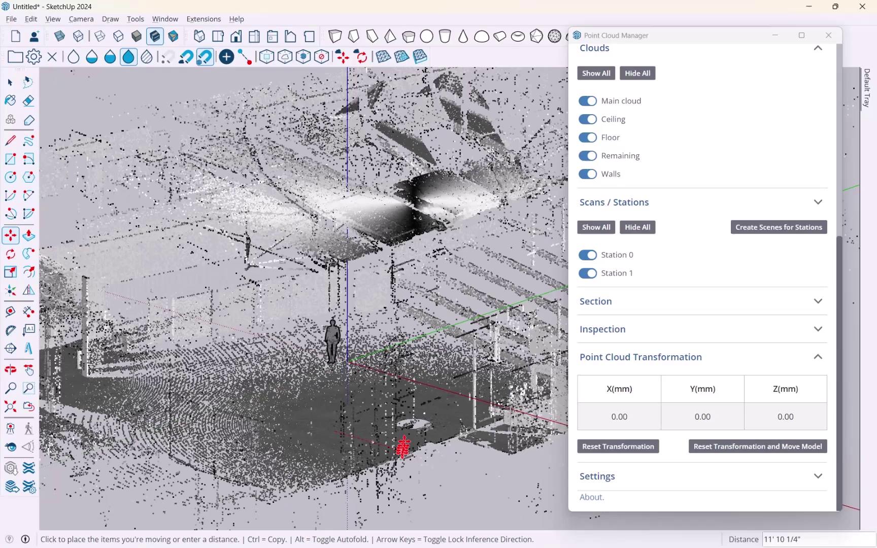
{"action": "left_click", "coordinate": [316, 422]}
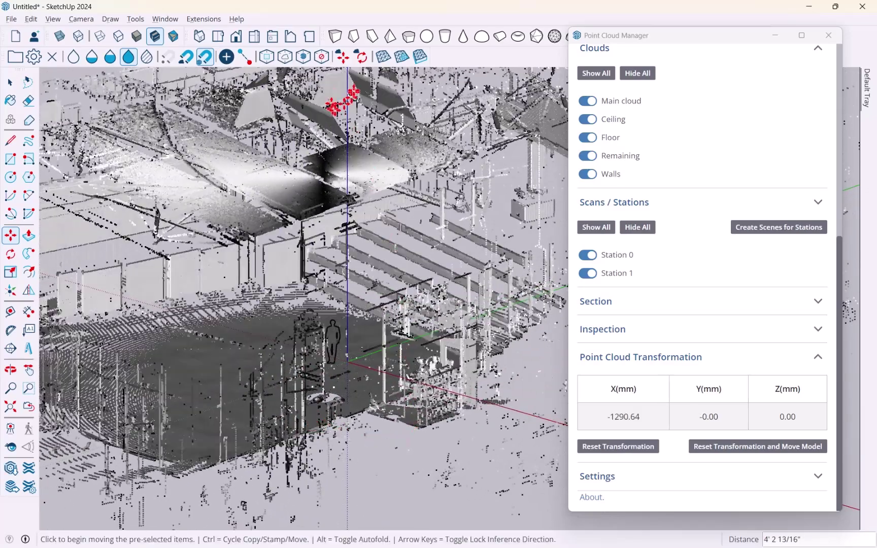
{"action": "left_click", "coordinate": [361, 57]}
{"action": "left_click", "coordinate": [350, 442]}
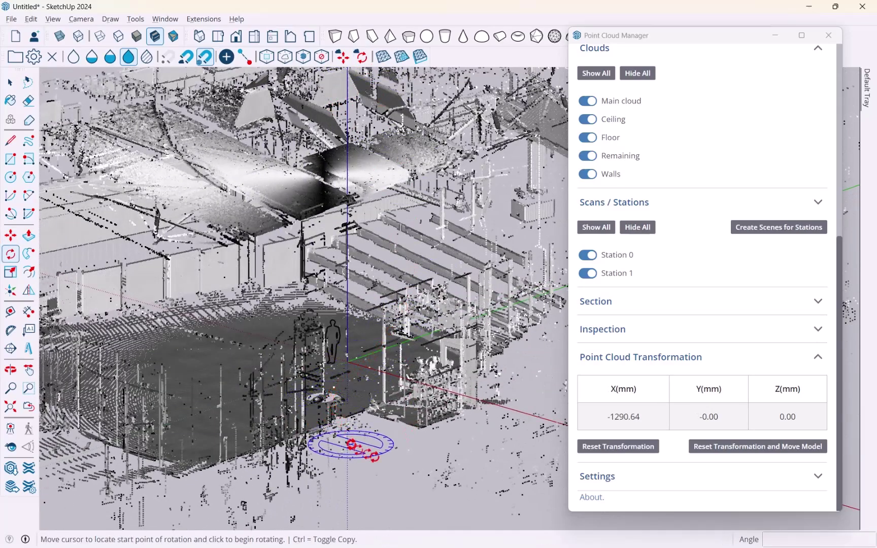
{"action": "left_click", "coordinate": [398, 460]}
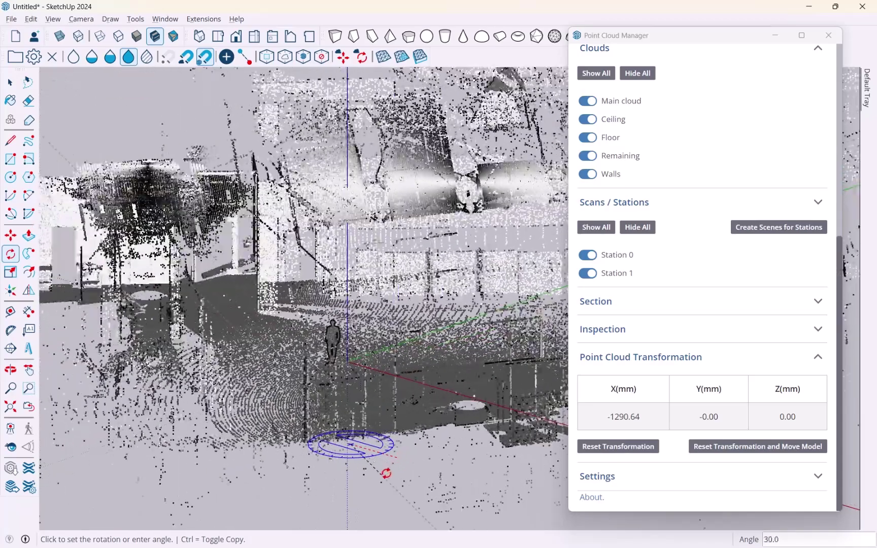
{"action": "key", "text": "Escape"}
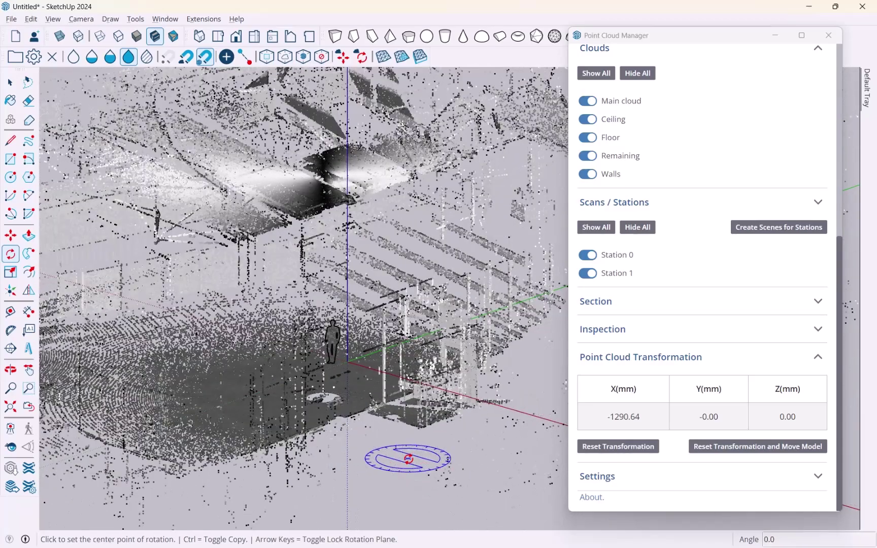
{"action": "left_click", "coordinate": [10, 82]}
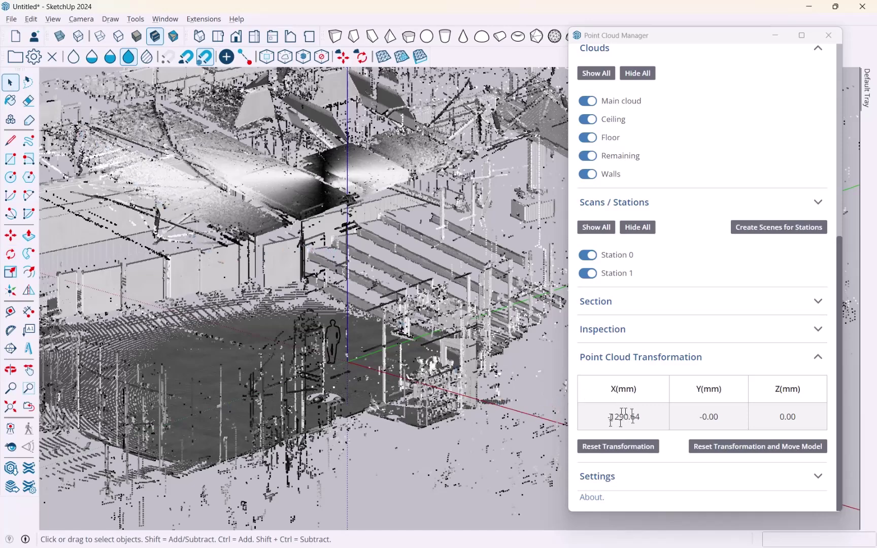
Reset the point cloud transformation to its original position.
{"action": "left_click_drag", "start_coordinate": [608, 419], "coordinate": [646, 417]}
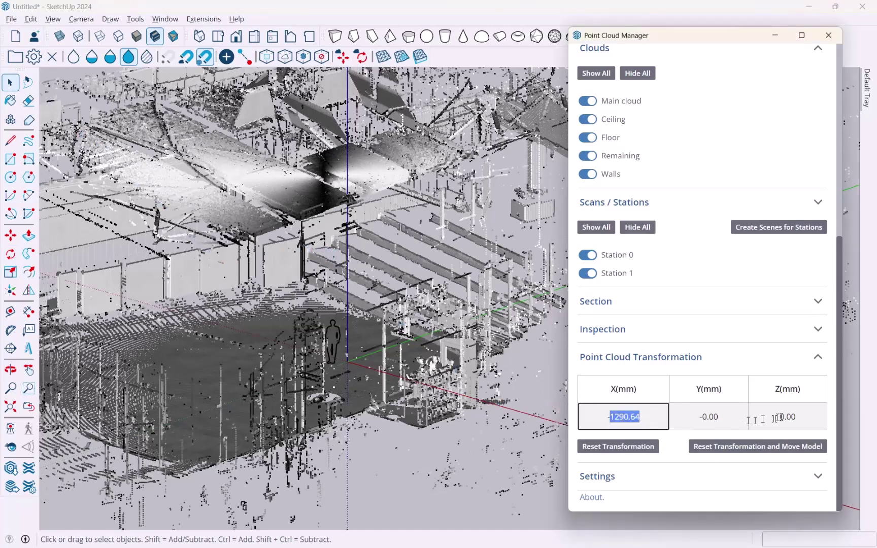
{"action": "left_click", "coordinate": [631, 419]}
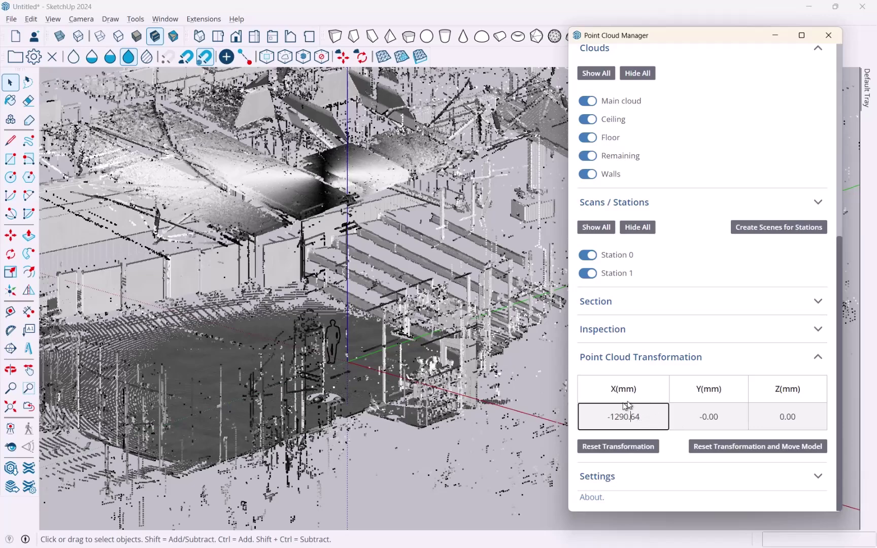
{"action": "left_click", "coordinate": [609, 446]}
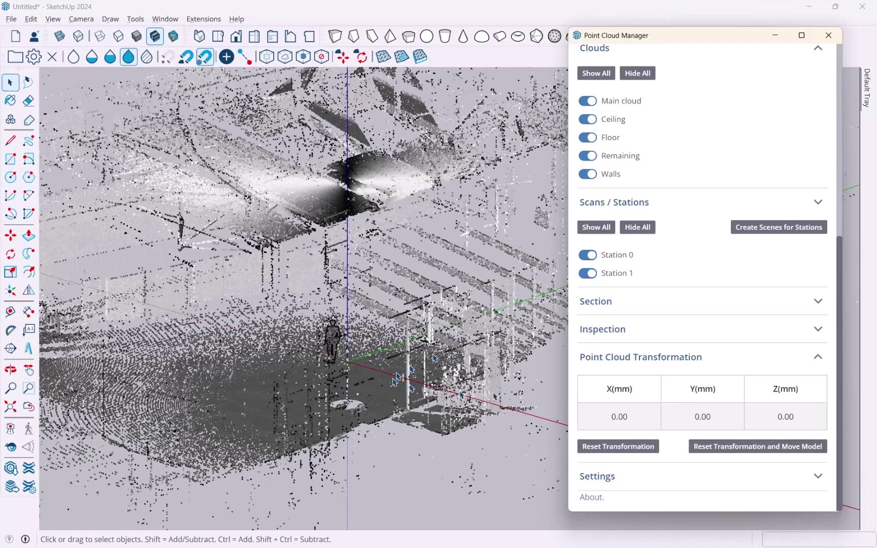
Collapse the Point Cloud Transformation settings and expand the Settings section to review the default and reset options.
{"action": "left_click", "coordinate": [629, 358]}
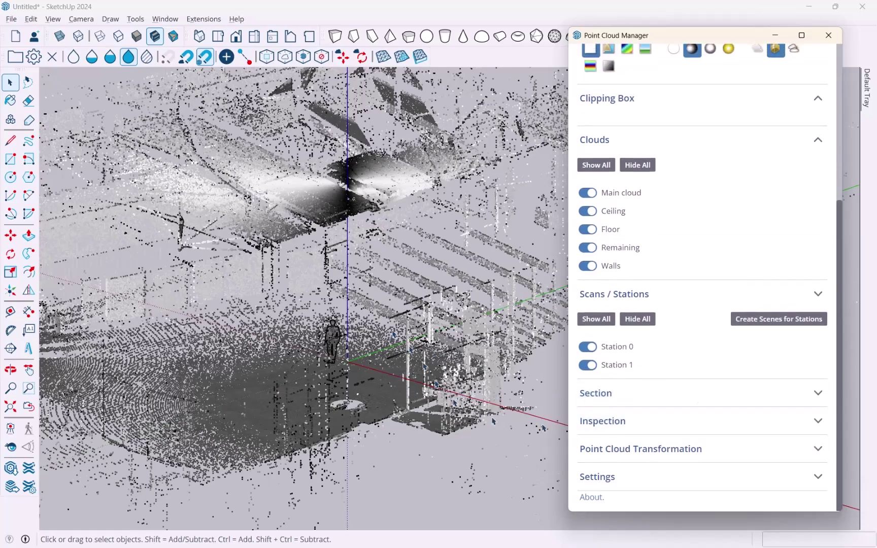
{"action": "scroll", "coordinate": [332, 317], "scroll_direction": "down", "scroll_amount": 3}
{"action": "middle_click_drag", "start_coordinate": [333, 317], "coordinate": [319, 279]}
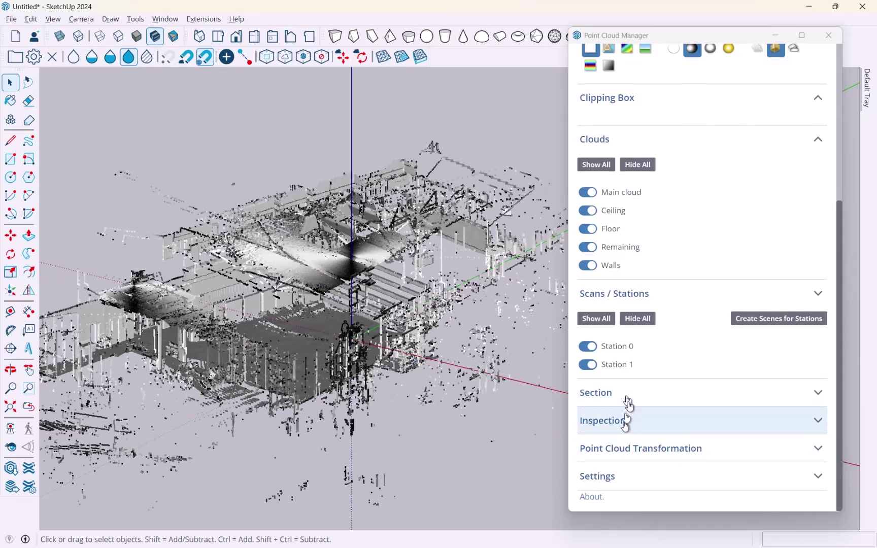
{"action": "left_click", "coordinate": [618, 477]}
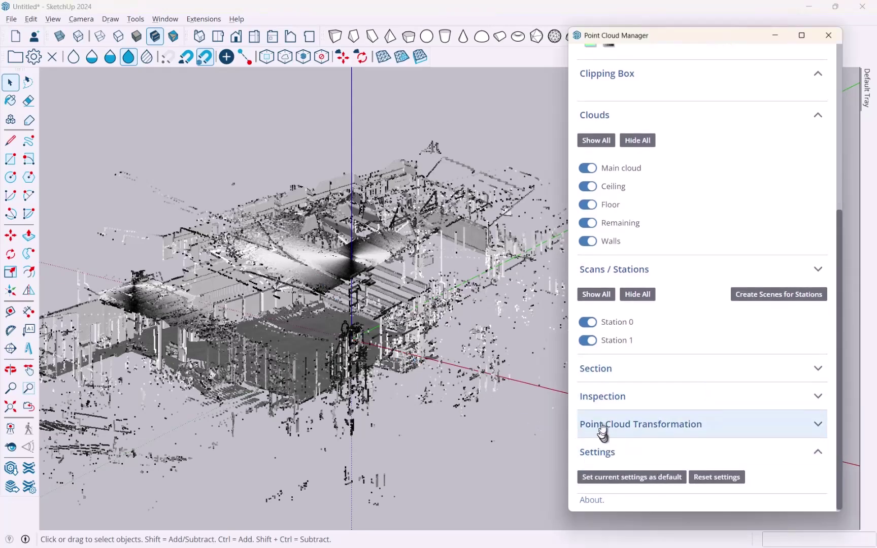
{"action": "scroll", "coordinate": [635, 355], "scroll_direction": "up", "scroll_amount": 5}
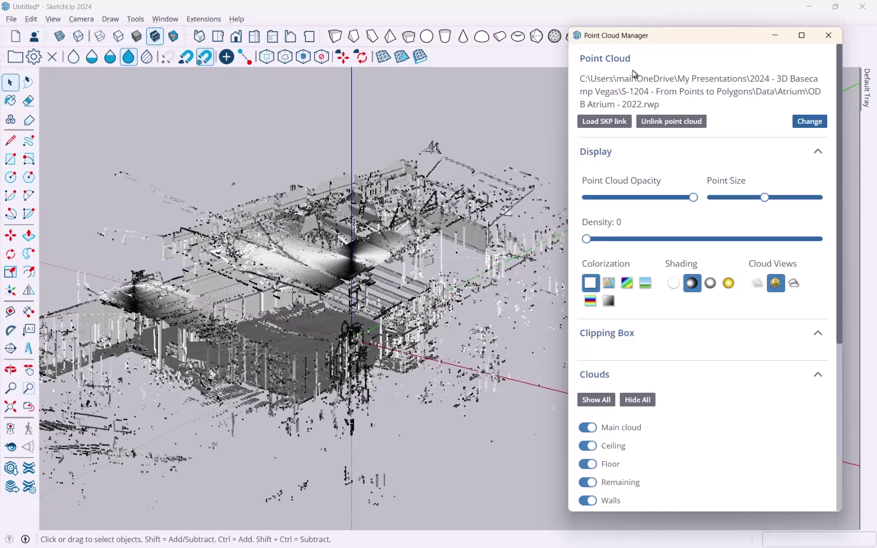
Float the Trimble Scan Essentials toolbar over the model and switch the point cloud to half-transparent blending and back to No Blending.
{"action": "left_click_drag", "start_coordinate": [682, 36], "coordinate": [662, 35]}
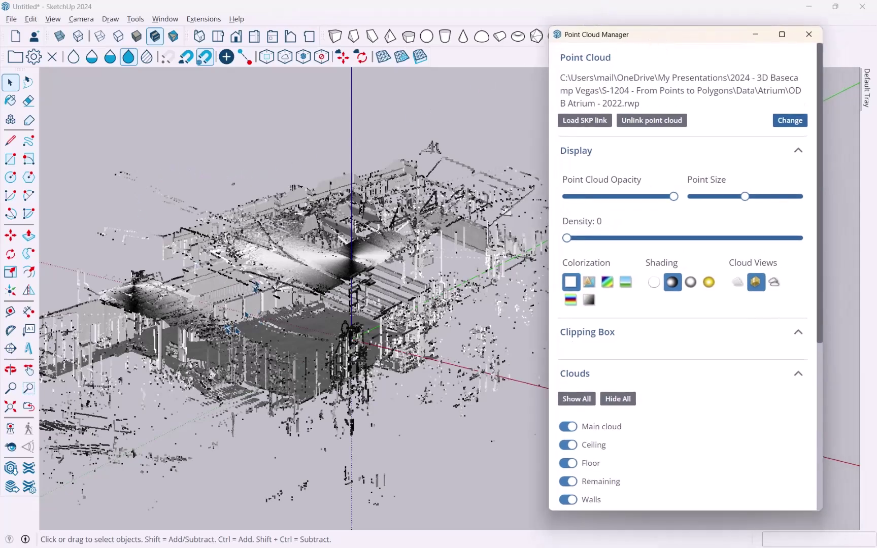
{"action": "mouse_move", "coordinate": [294, 203]}
{"action": "middle_mouse_down"}
{"action": "mouse_move", "coordinate": [299, 196]}
{"action": "mouse_move", "coordinate": [262, 124]}
{"action": "mouse_move", "coordinate": [247, 190]}
{"action": "middle_mouse_up"}
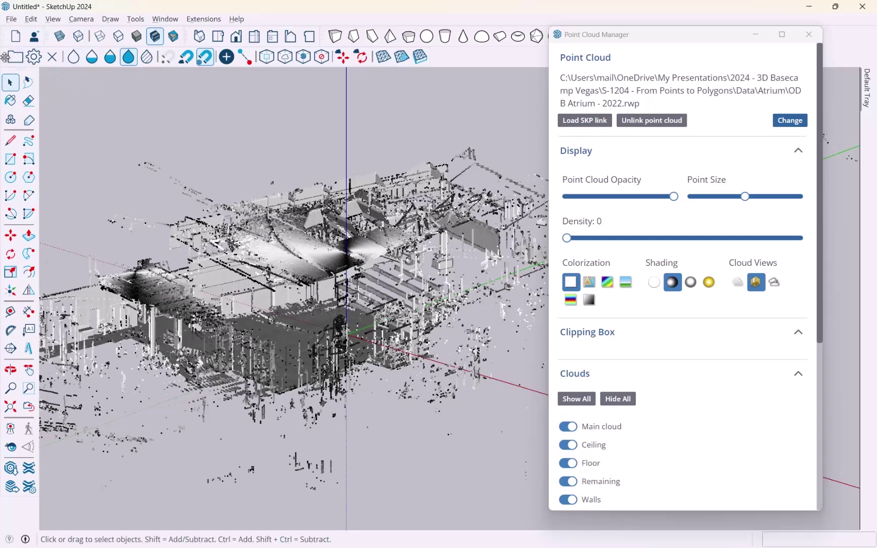
{"action": "left_click_drag", "start_coordinate": [5, 56], "coordinate": [71, 95]}
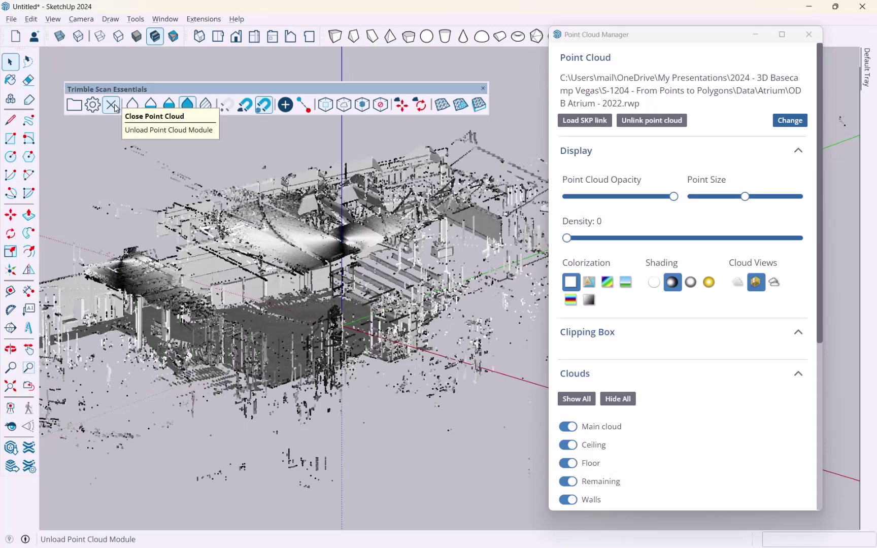
{"action": "left_click", "coordinate": [151, 105]}
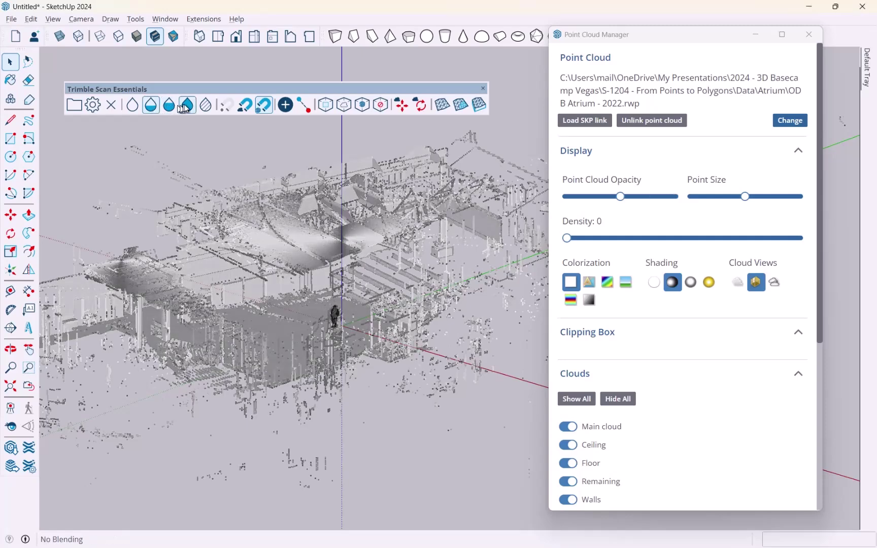
{"action": "left_click", "coordinate": [182, 105]}
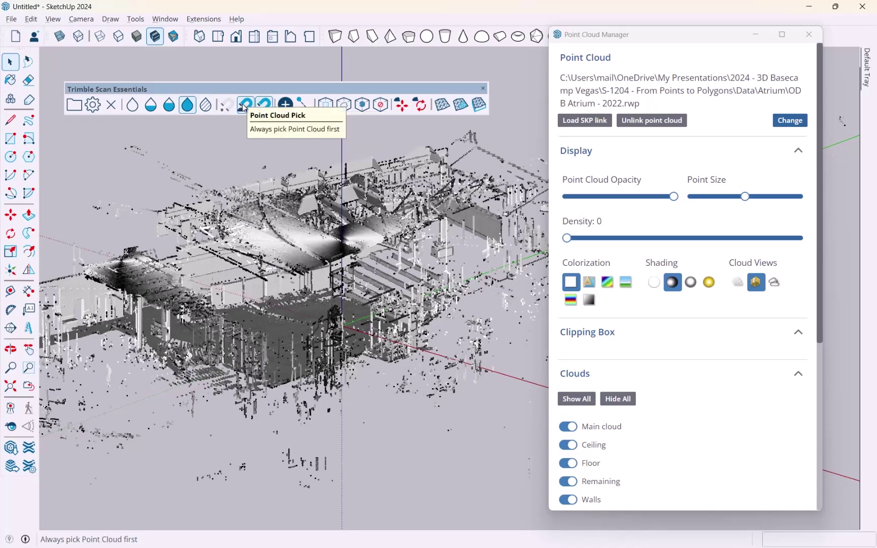
Dock the Trimble Scan Essentials toolbar back below the standard toolbars and reposition the Point Cloud Manager window.
{"action": "scroll", "coordinate": [193, 325], "scroll_direction": "up", "scroll_amount": 4}
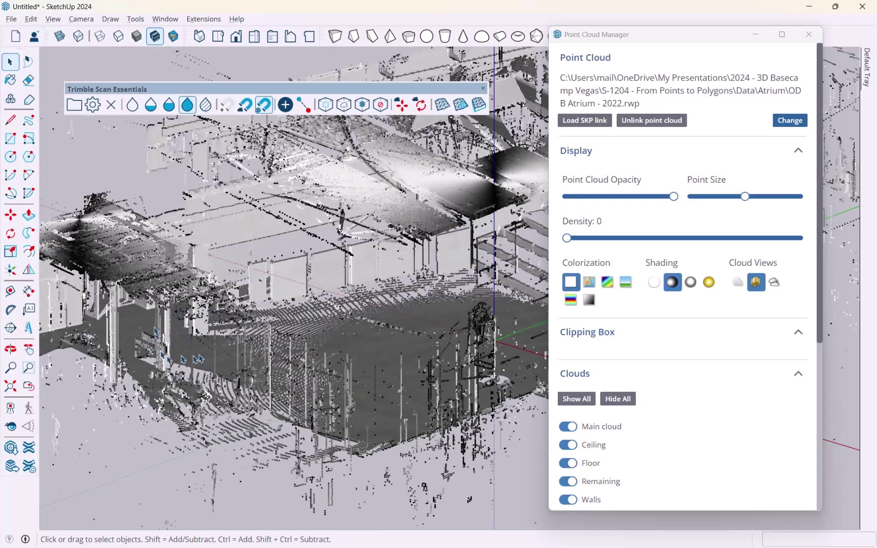
{"action": "middle_click_drag", "start_coordinate": [203, 264], "coordinate": [218, 251]}
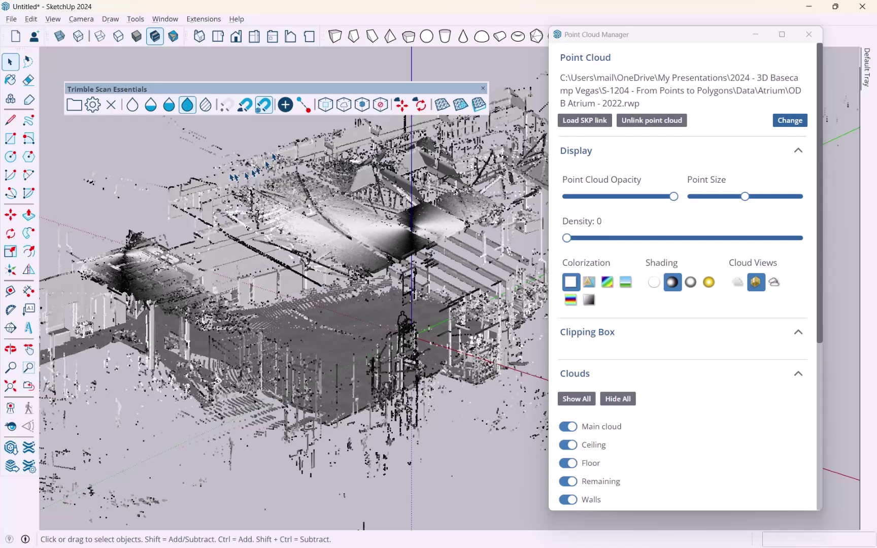
{"action": "left_click_drag", "start_coordinate": [218, 91], "coordinate": [172, 57]}
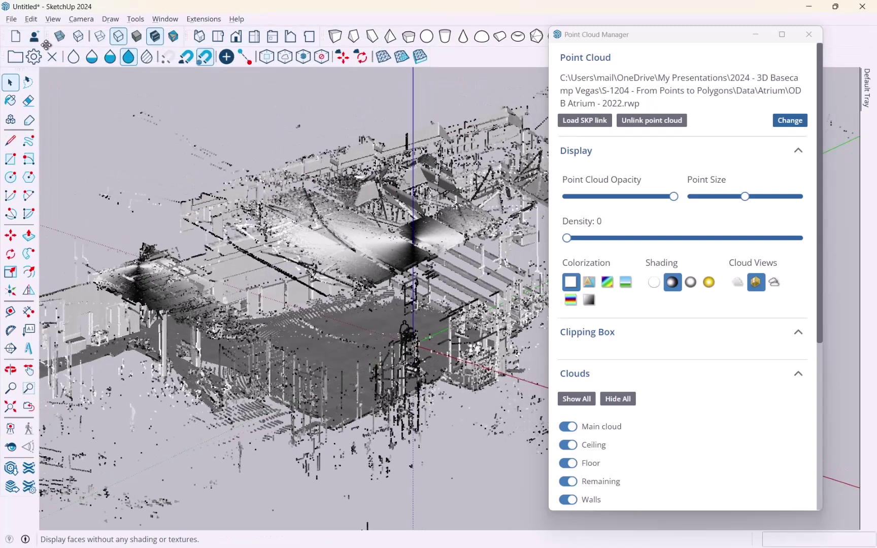
{"action": "left_click_drag", "start_coordinate": [652, 36], "coordinate": [640, 40]}
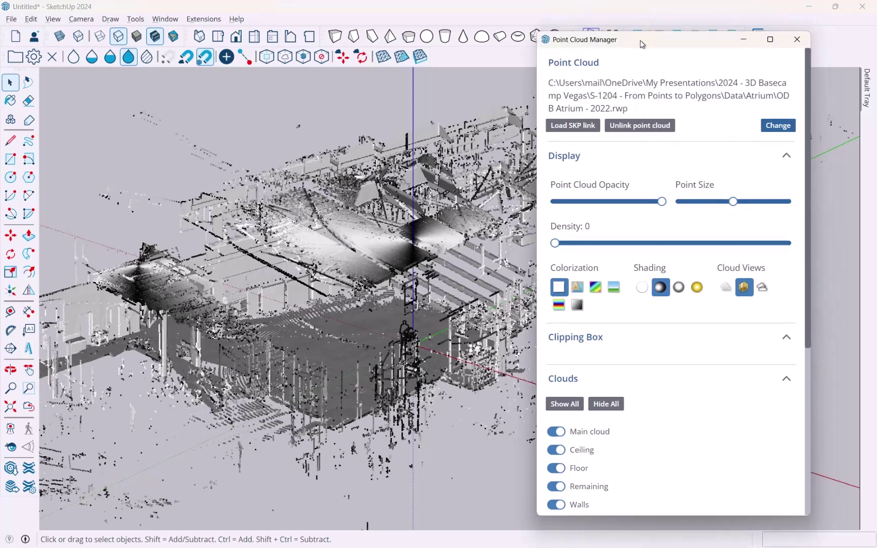